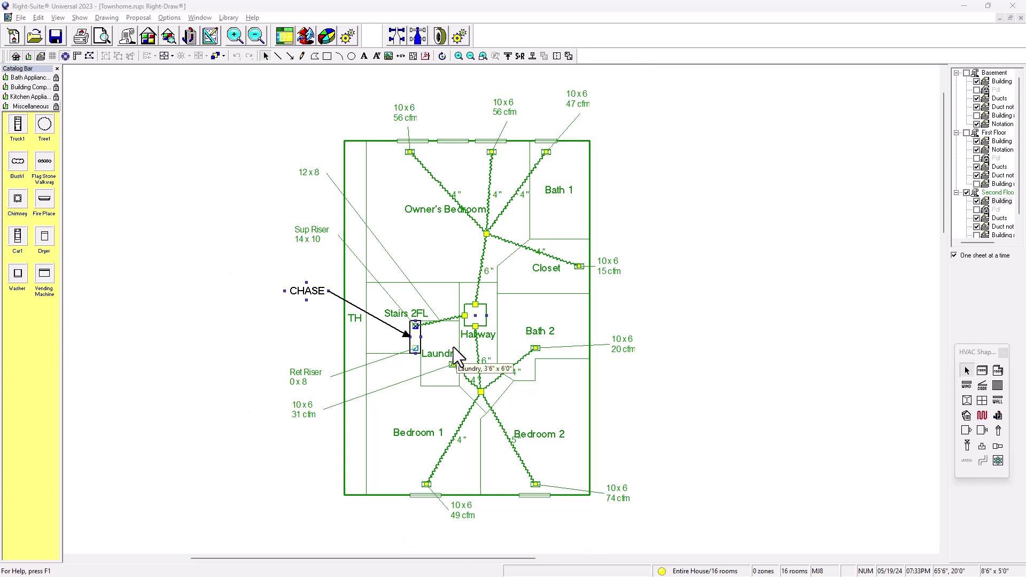
# Open the property sheet of the duct between the supply riser and the hallway box and move it clear of the duct.
pyautogui.scroll(3, 454, 324)
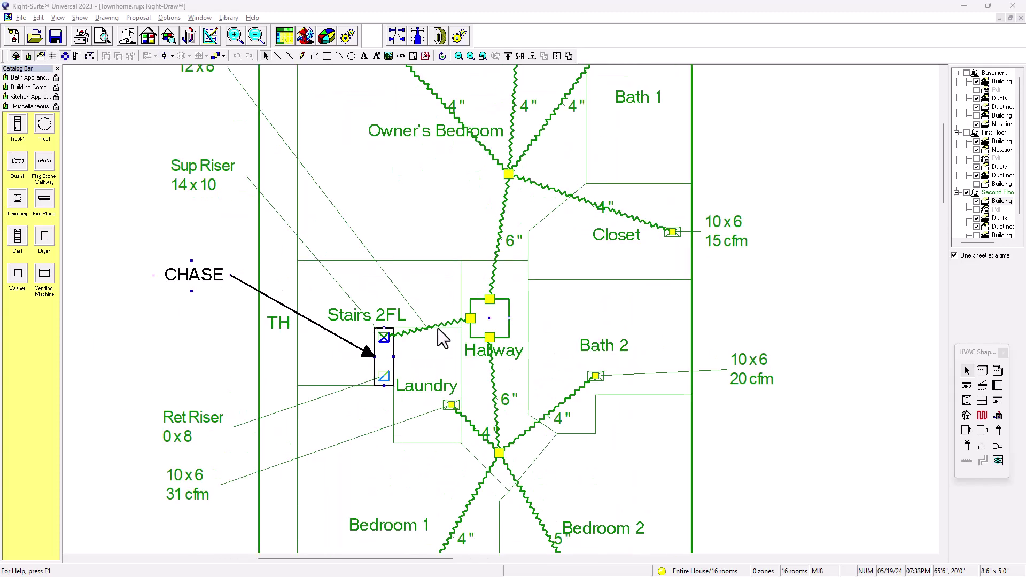
pyautogui.moveTo(462, 342)
pyautogui.mouseDown(button='middle')
pyautogui.moveTo(587, 323)
pyautogui.moveTo(508, 328)
pyautogui.mouseUp(button='middle')
pyautogui.scroll(1, 495, 314)
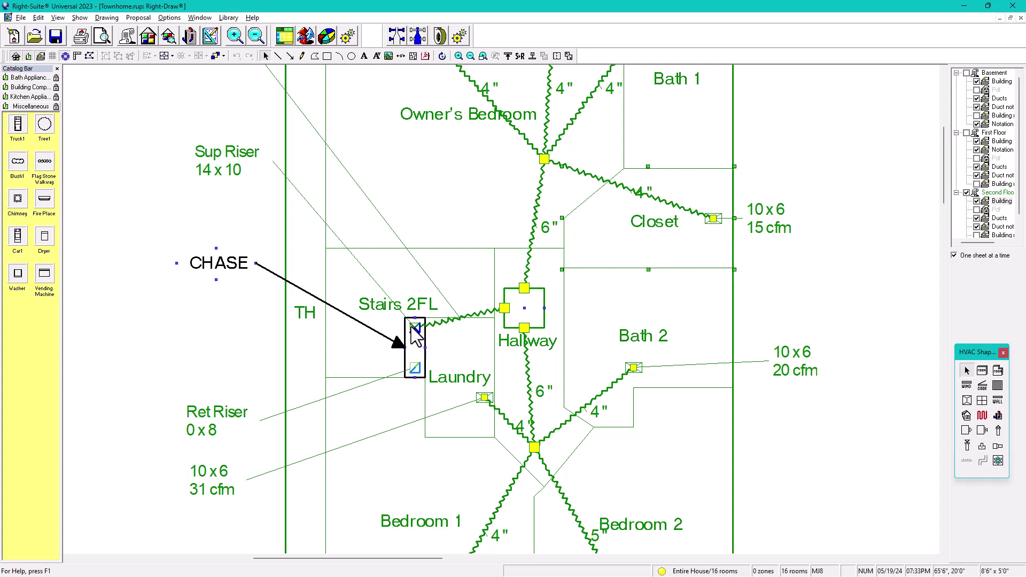
pyautogui.scroll(-2, 472, 313)
pyautogui.moveTo(472, 316)
pyautogui.mouseDown(button='middle')
pyautogui.moveTo(458, 414)
pyautogui.moveTo(491, 389)
pyautogui.mouseUp(button='middle')
pyautogui.scroll(-1, 460, 414)
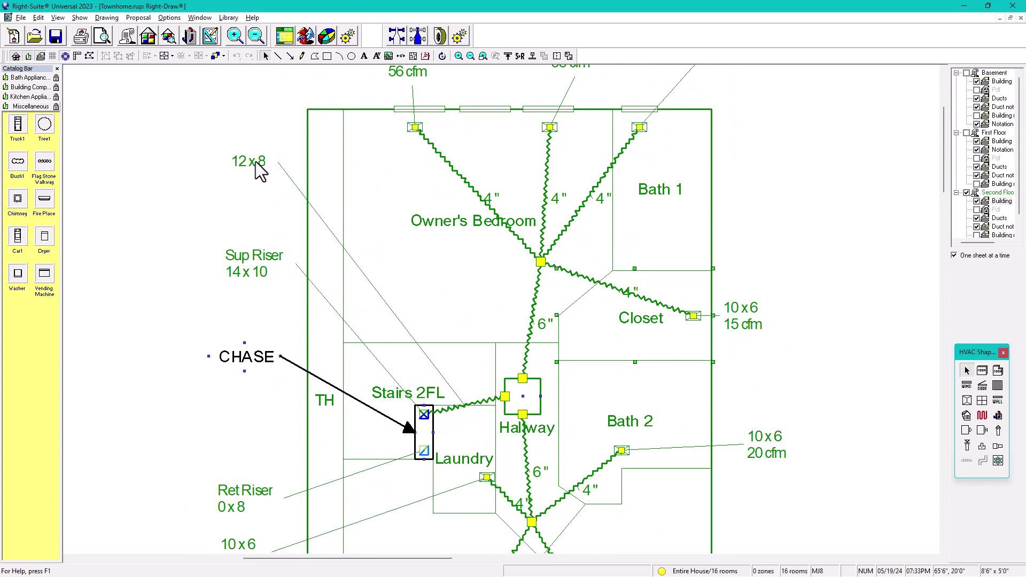
pyautogui.click(458, 409)
pyautogui.doubleClick(458, 407)
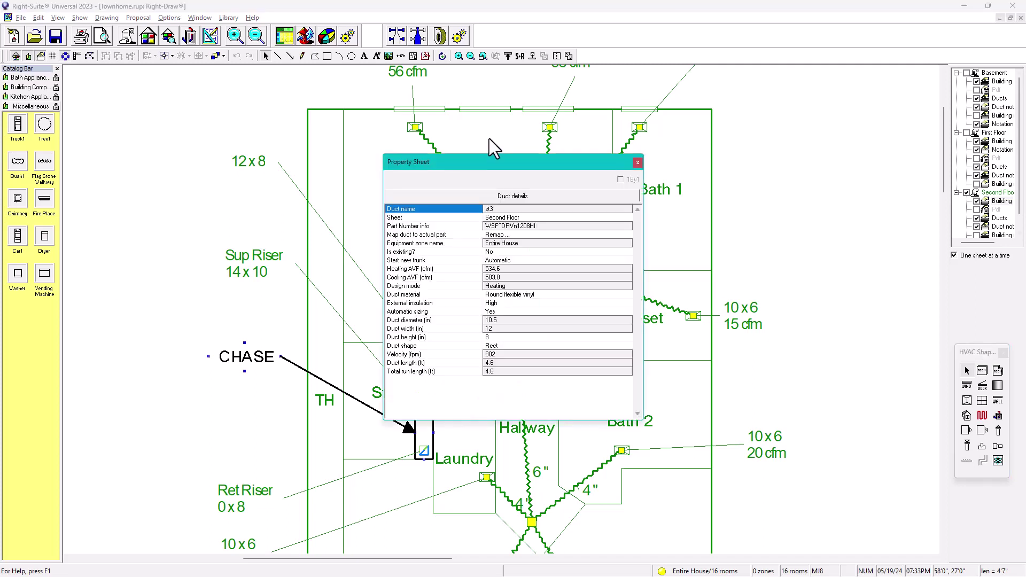
pyautogui.moveTo(484, 165); pyautogui.dragTo(583, 90)
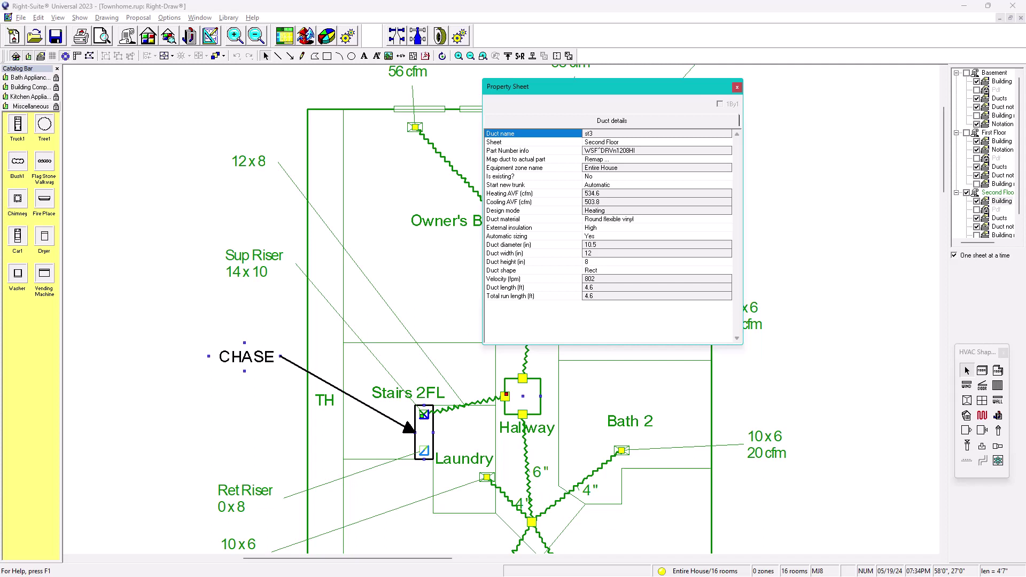
pyautogui.moveTo(618, 87); pyautogui.dragTo(840, 109)
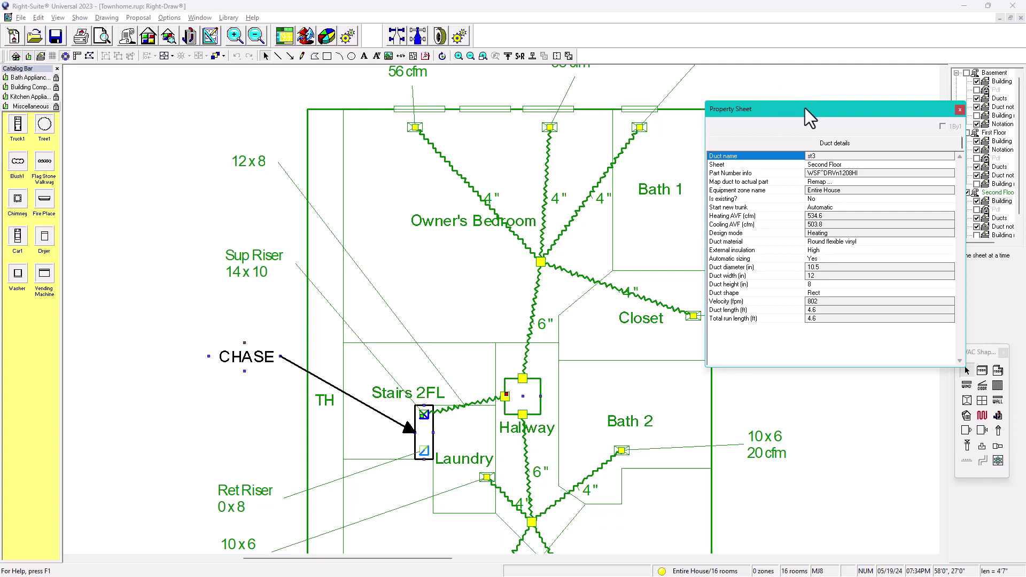
pyautogui.moveTo(805, 108); pyautogui.dragTo(539, 94)
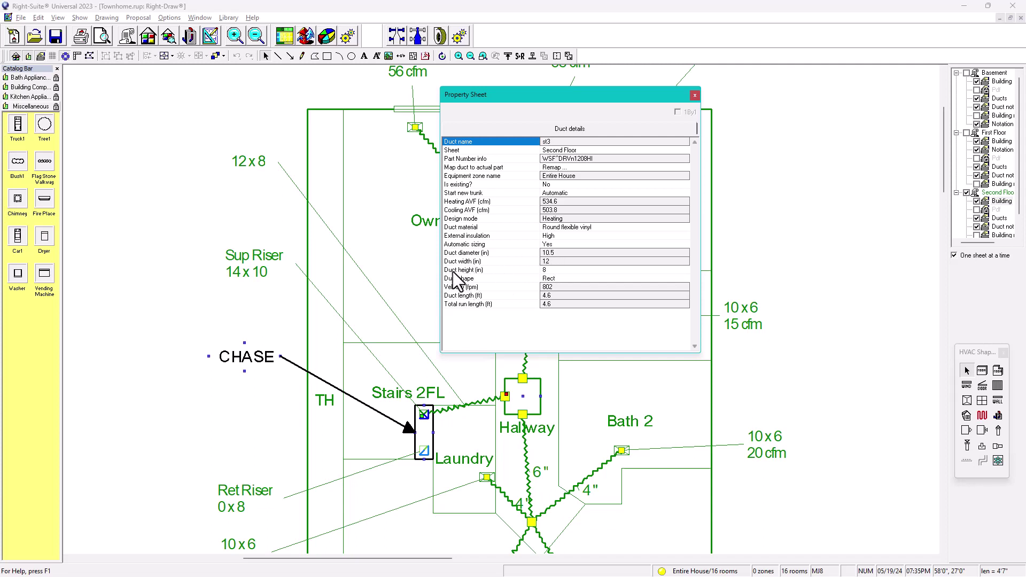
# Set the height of the duct between the supply riser and the hallway box to 0 inches.
pyautogui.click(549, 269)
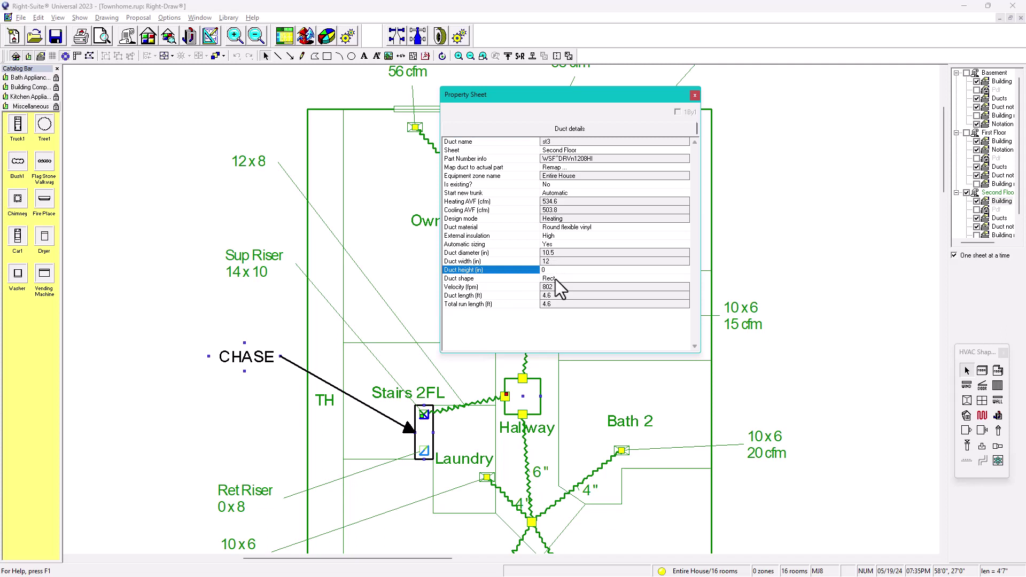
pyautogui.write('0')
pyautogui.press('Return')
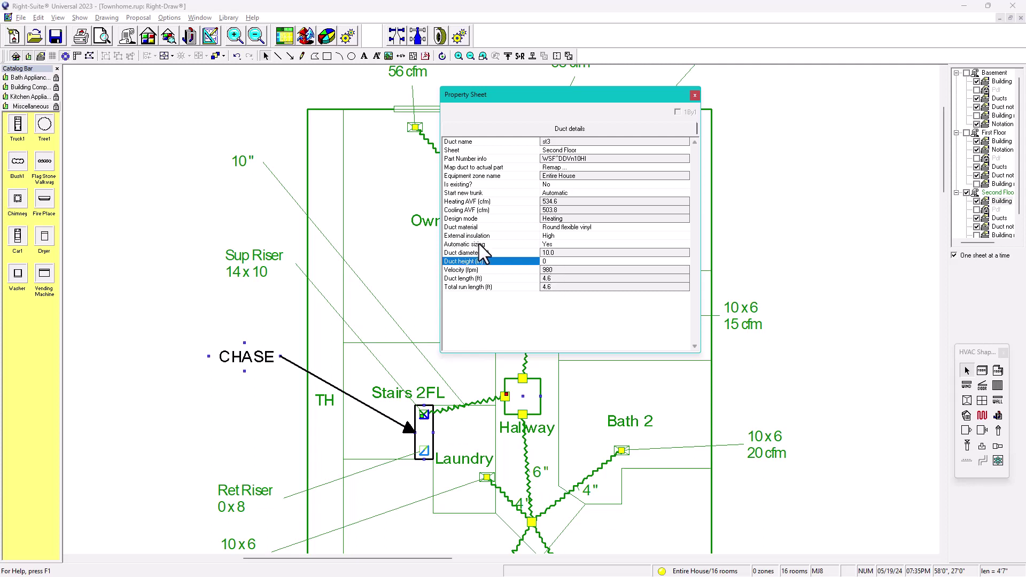
# Set the duct's automatic sizing to No and its diameter to 12 inches.
pyautogui.click(551, 247)
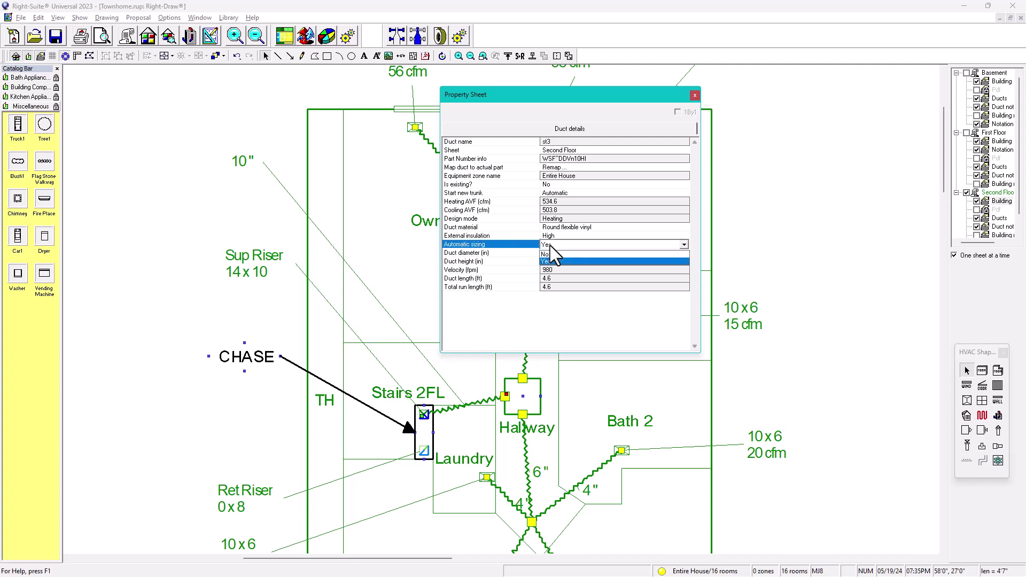
pyautogui.click(551, 262)
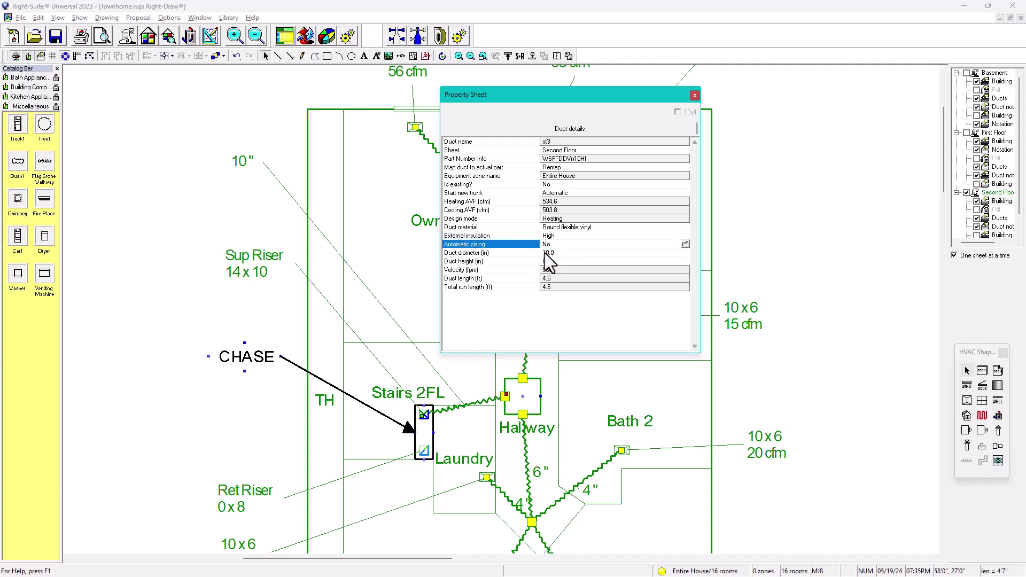
pyautogui.click(557, 252)
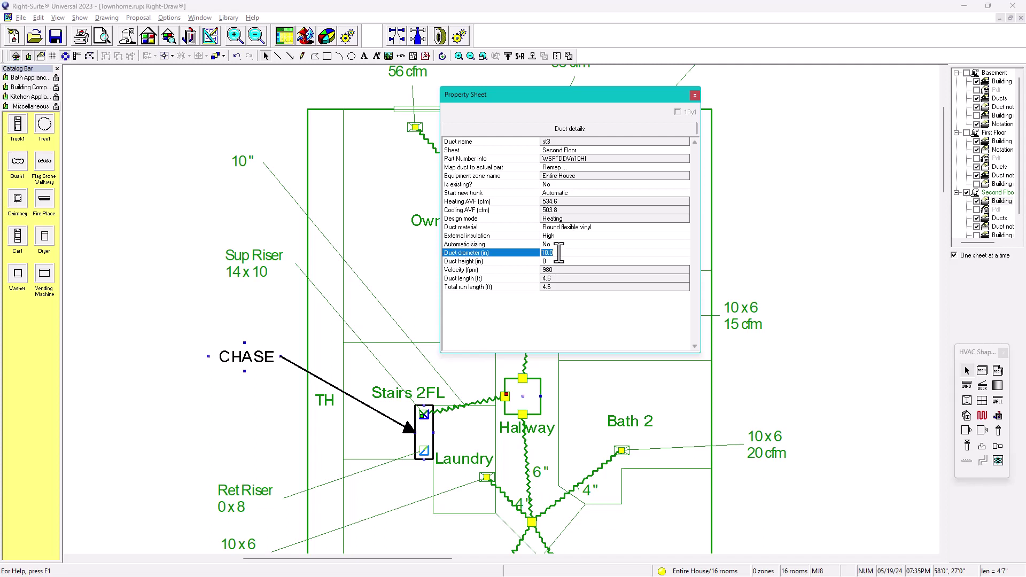
pyautogui.write('12')
pyautogui.press('Return')
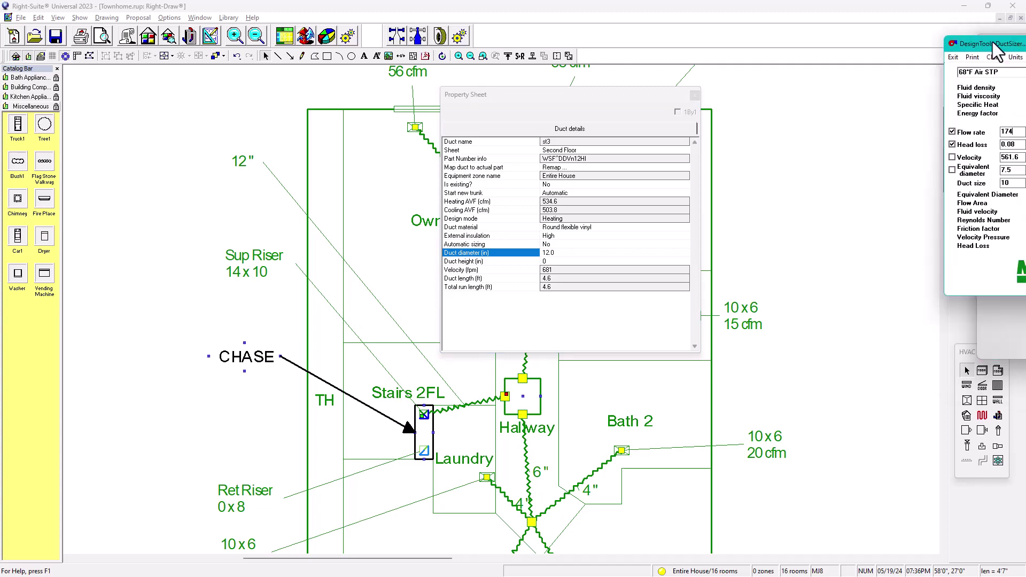
# Bring DesignTools DuctSizer up beside the floor plan and clear its entered values.
pyautogui.moveTo(876, 84); pyautogui.dragTo(172, 264)
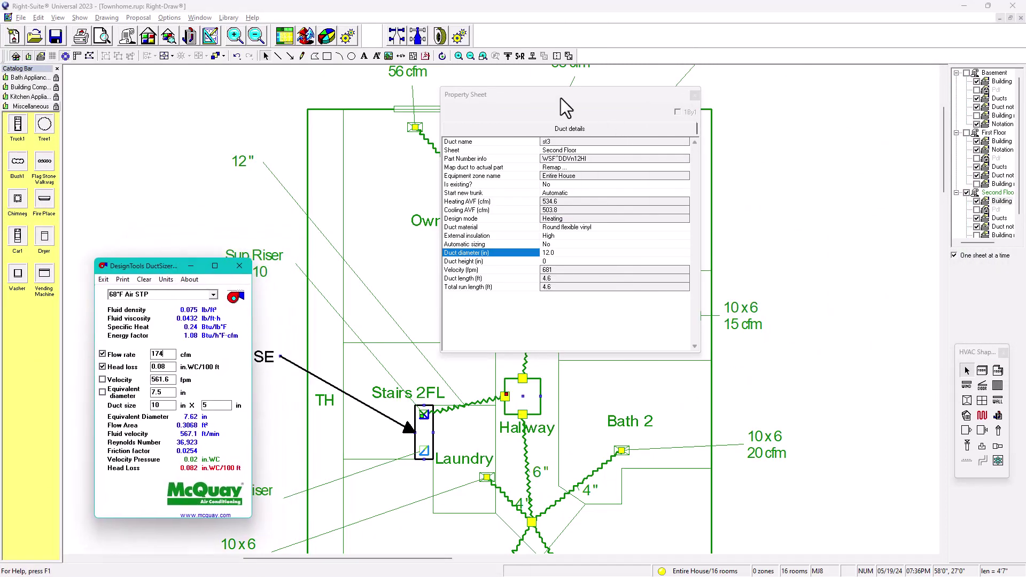
pyautogui.moveTo(560, 98); pyautogui.dragTo(783, 113)
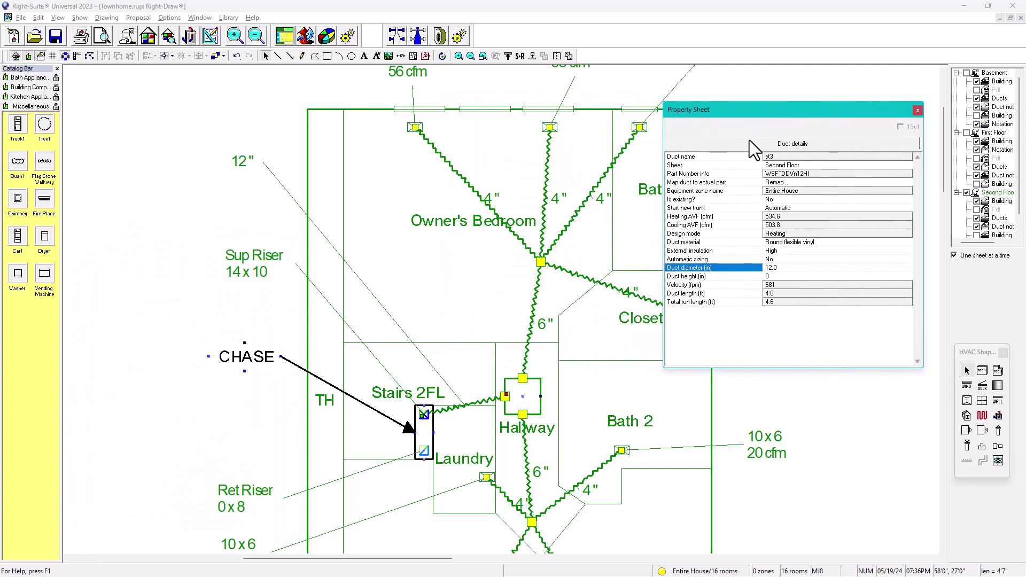
pyautogui.hotkey('alt', 'Tab')
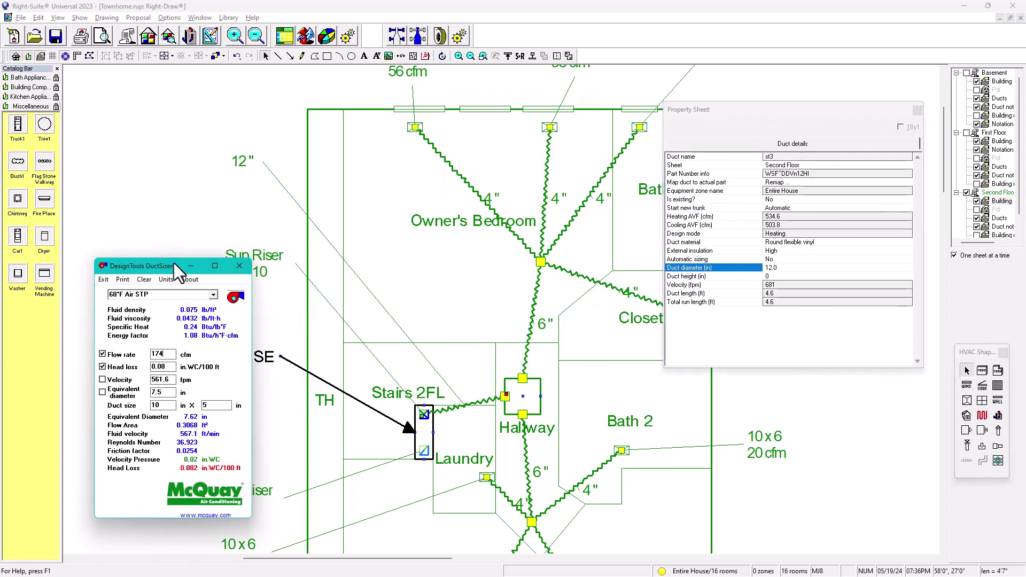
pyautogui.moveTo(174, 263); pyautogui.dragTo(193, 211)
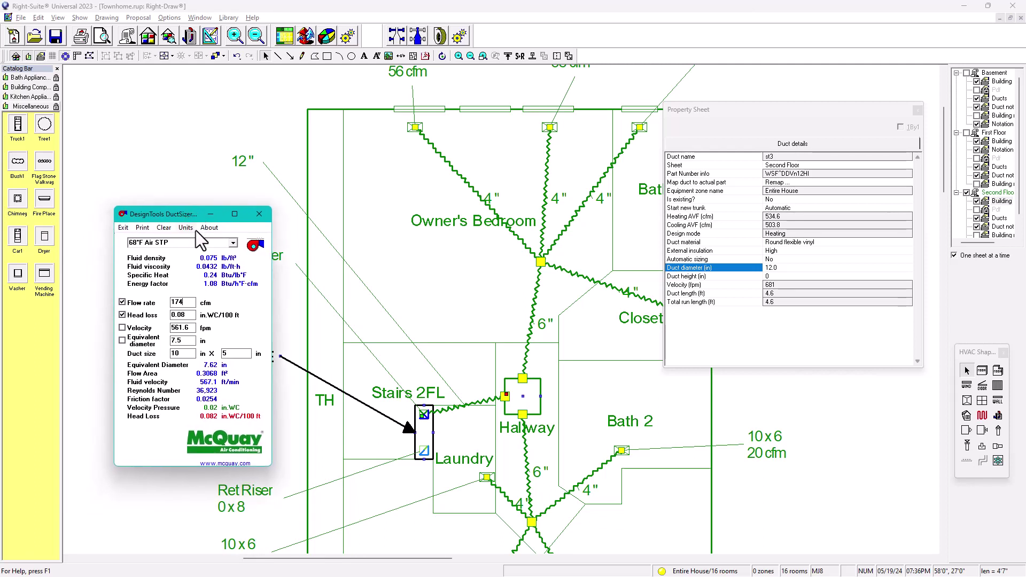
pyautogui.click(187, 227)
pyautogui.click(188, 251)
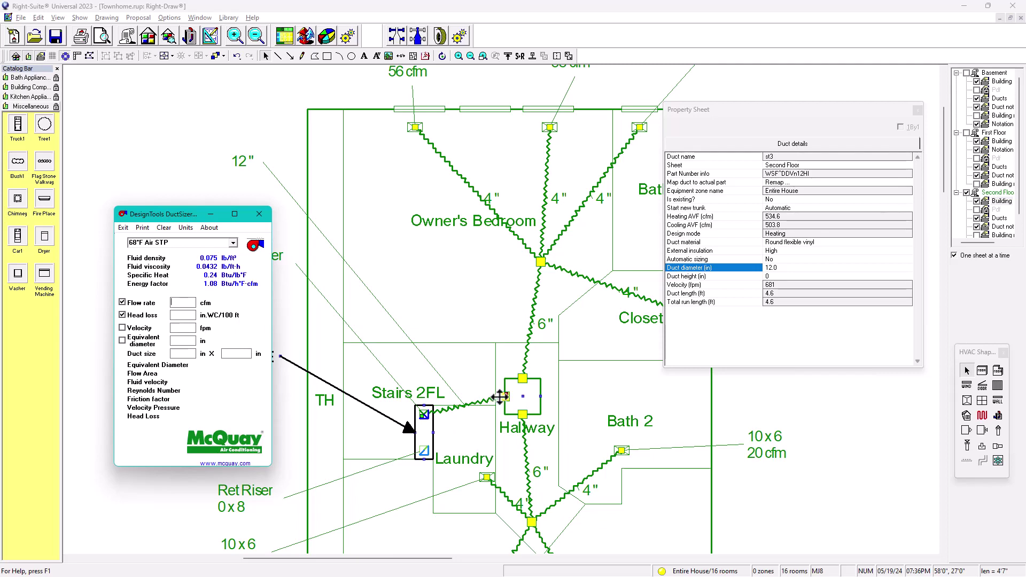
# Examine the second-floor supply duct layout, from the hallway box to the register airflows in the bedrooms, baths, closet and laundry.
pyautogui.scroll(-2, 547, 397)
pyautogui.moveTo(564, 399); pyautogui.dragTo(448, 373, button='middle')
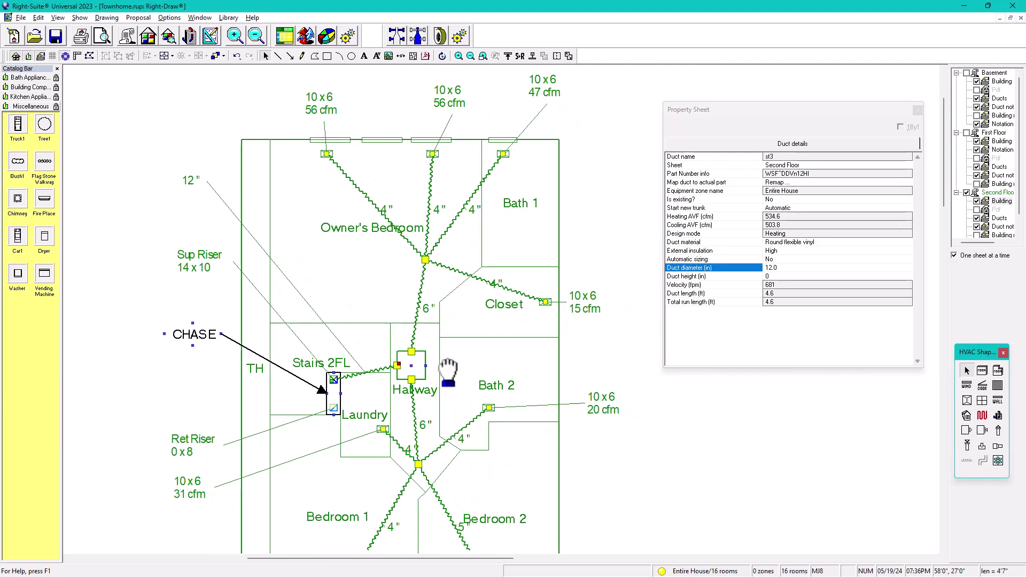
pyautogui.scroll(-1, 492, 370)
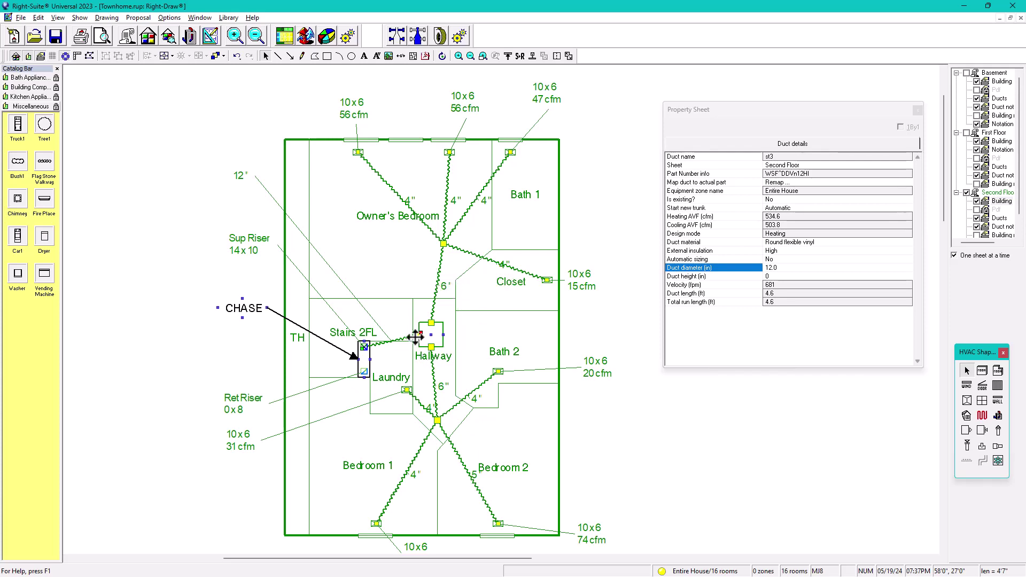
pyautogui.scroll(1, 414, 339)
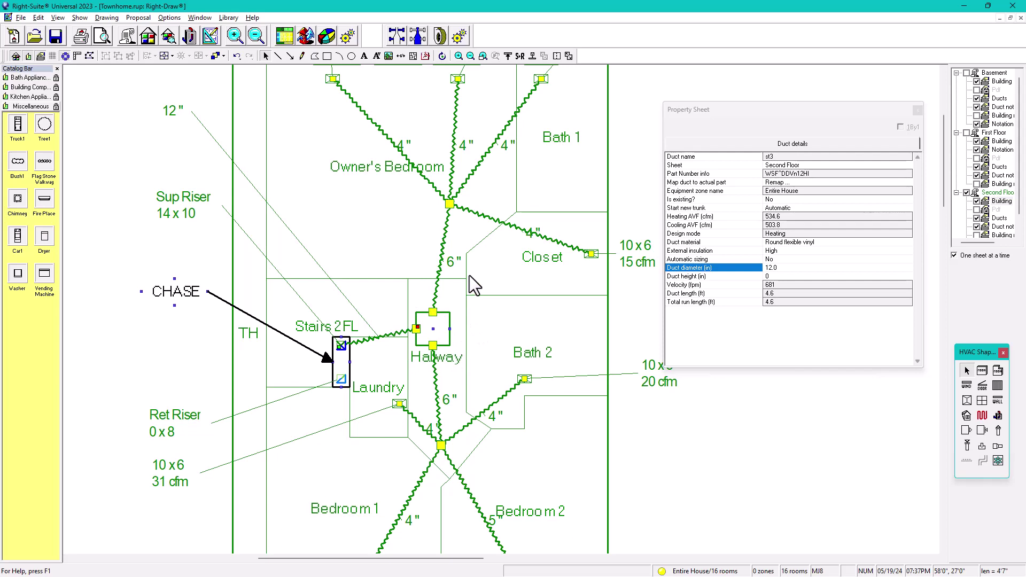
pyautogui.scroll(-2, 469, 274)
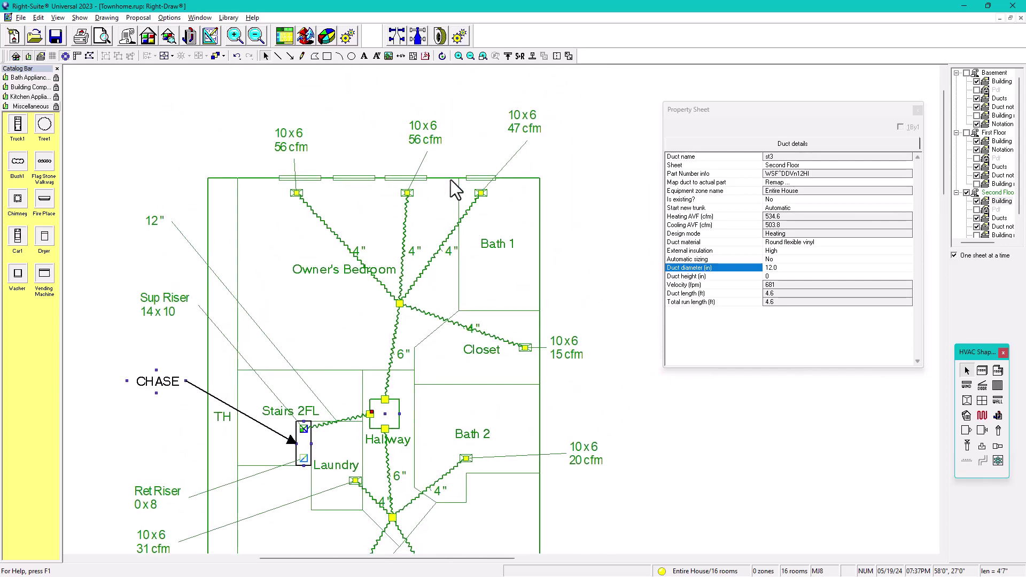
pyautogui.scroll(-3, 495, 381)
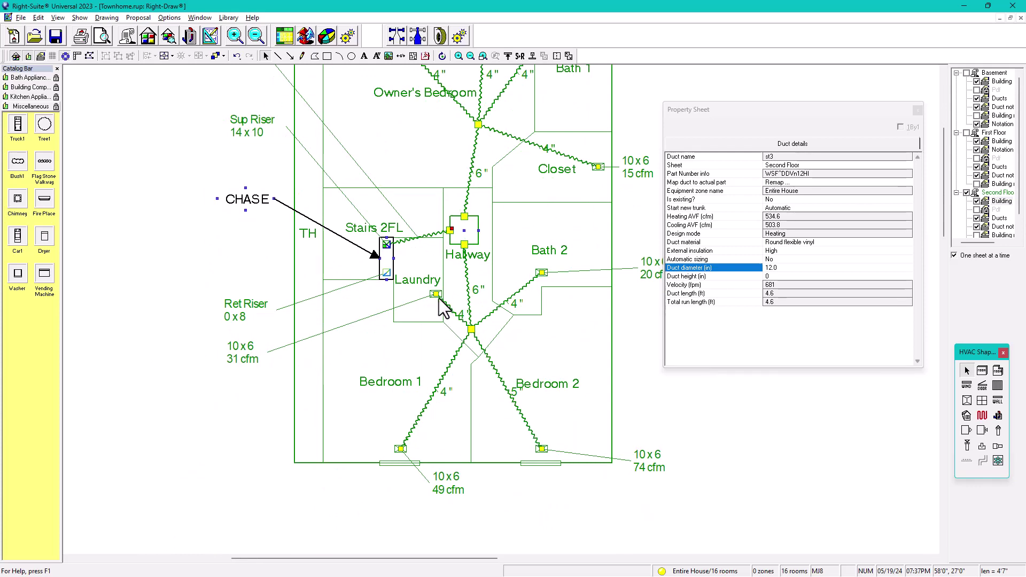
pyautogui.scroll(1, 452, 238)
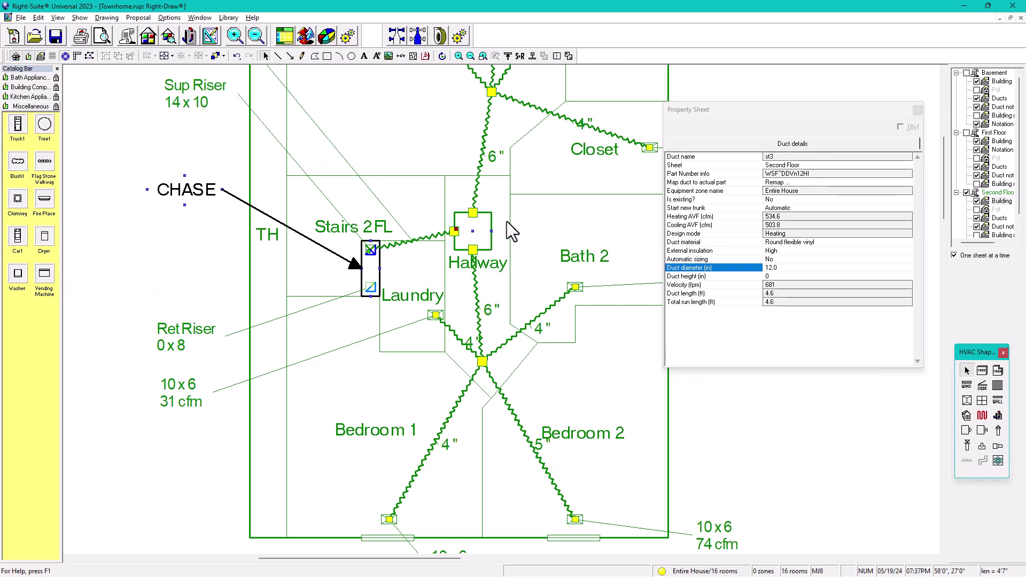
pyautogui.scroll(-1, 510, 219)
pyautogui.scroll(-1, 515, 215)
pyautogui.scroll(1, 486, 363)
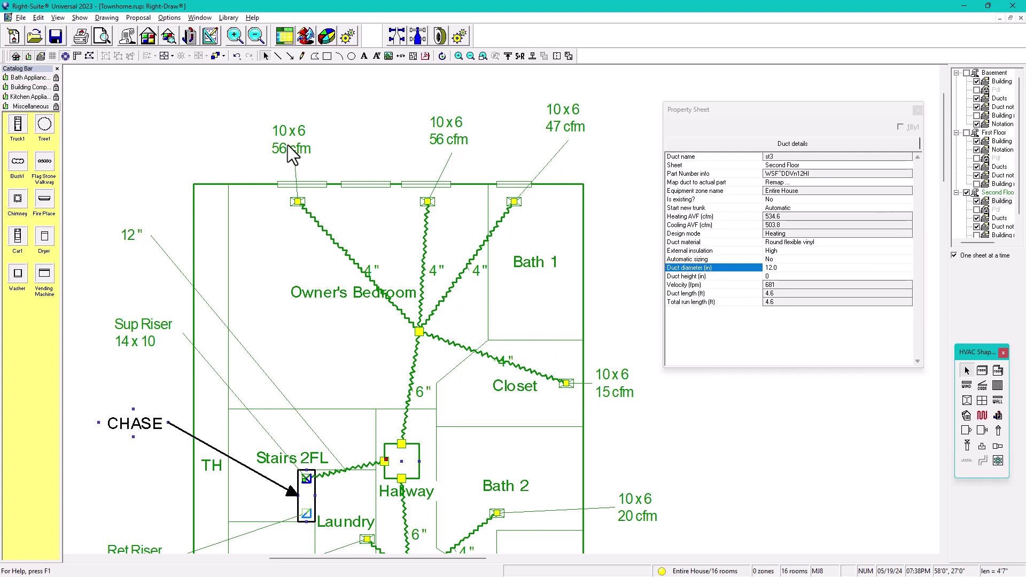
# Check the cooling design airflows of Owner's Bedroom, Bath 1 and Closet against the room airflow list in Notepad.
pyautogui.click(458, 231)
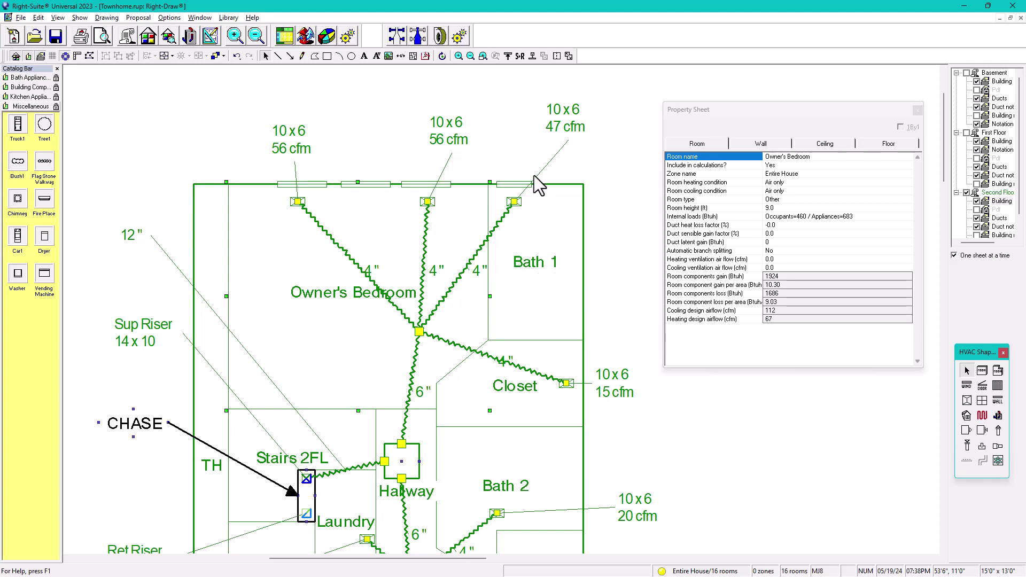
pyautogui.click(556, 269)
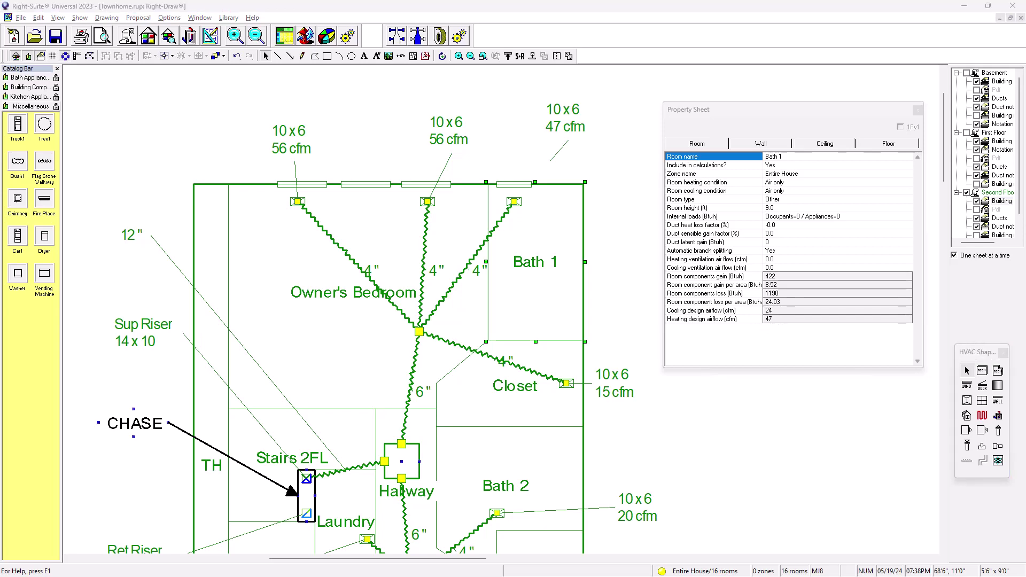
pyautogui.moveTo(0, 105); pyautogui.dragTo(162, 128)
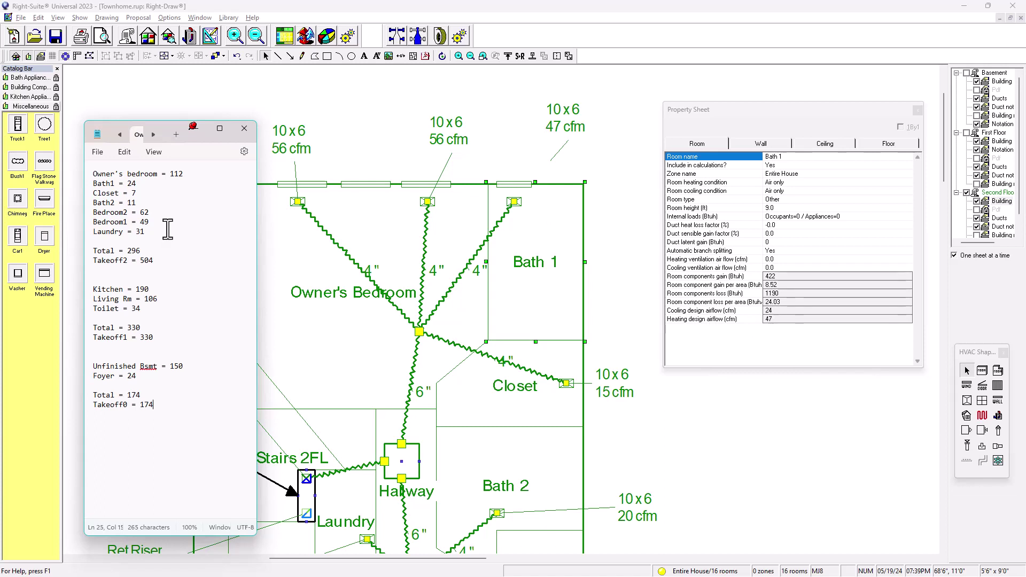
pyautogui.tripleClick(98, 184)
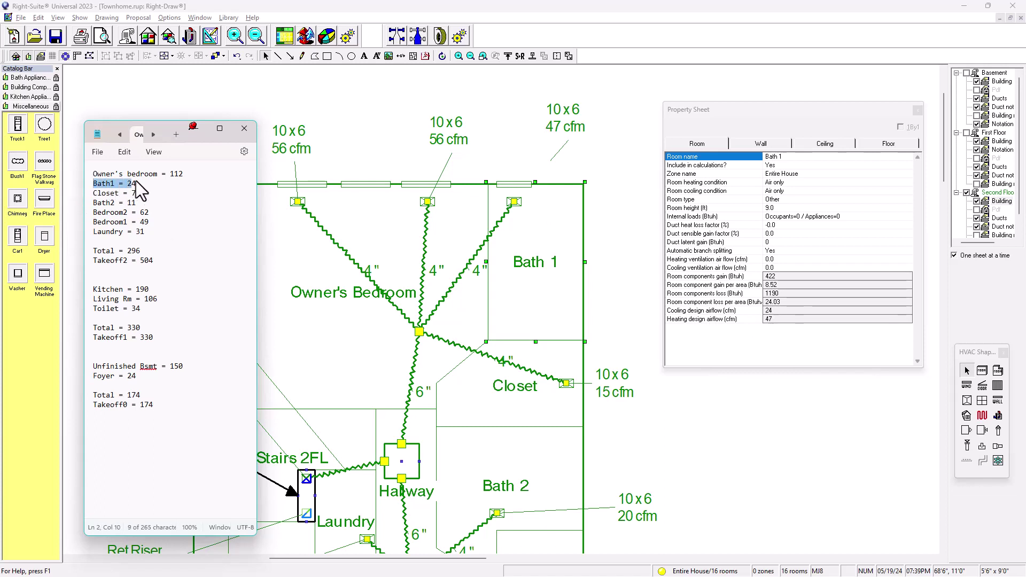
pyautogui.click(508, 401)
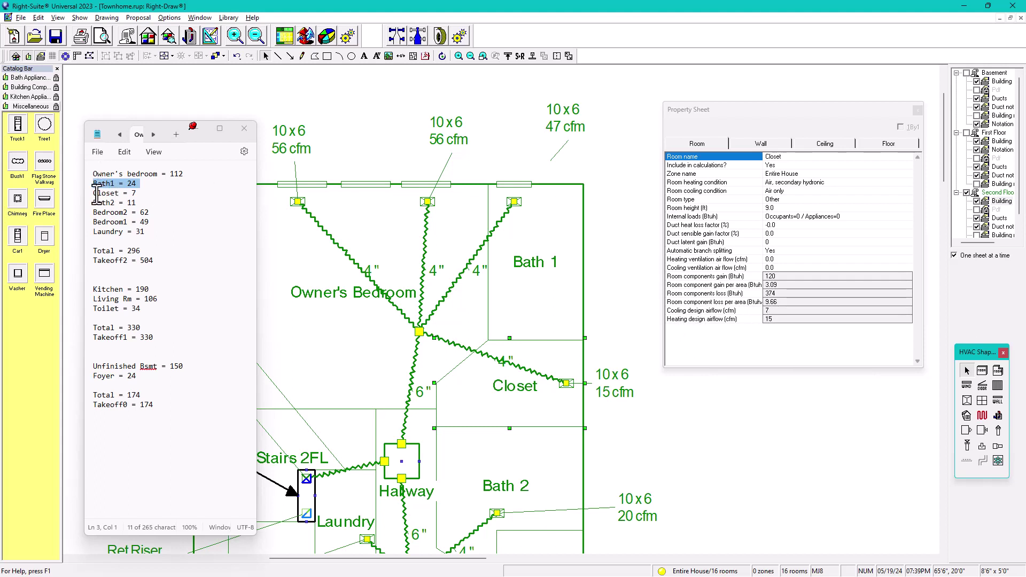
pyautogui.moveTo(93, 193); pyautogui.dragTo(136, 194)
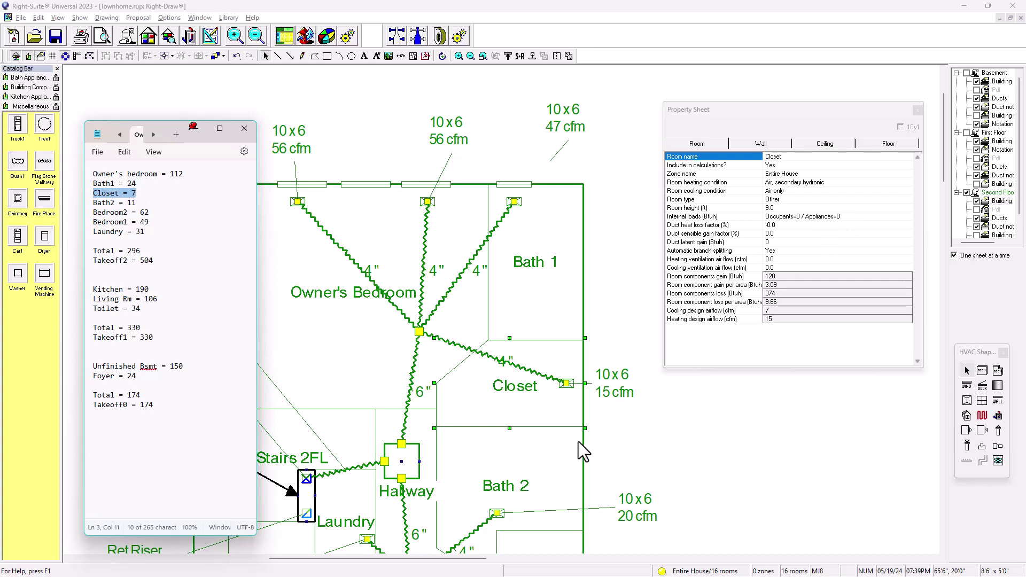
# Check the cooling design airflows of Bath 2 and Bedroom 2 against their entries in the Notepad airflow list.
pyautogui.scroll(-2, 546, 417)
pyautogui.moveTo(542, 438); pyautogui.dragTo(547, 255, button='middle')
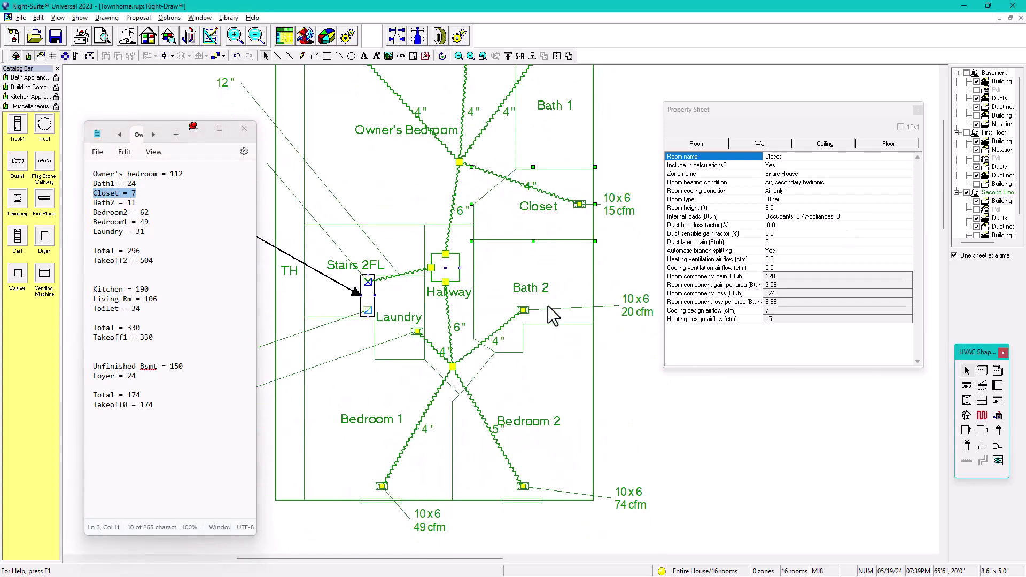
pyautogui.click(565, 316)
pyautogui.click(557, 393)
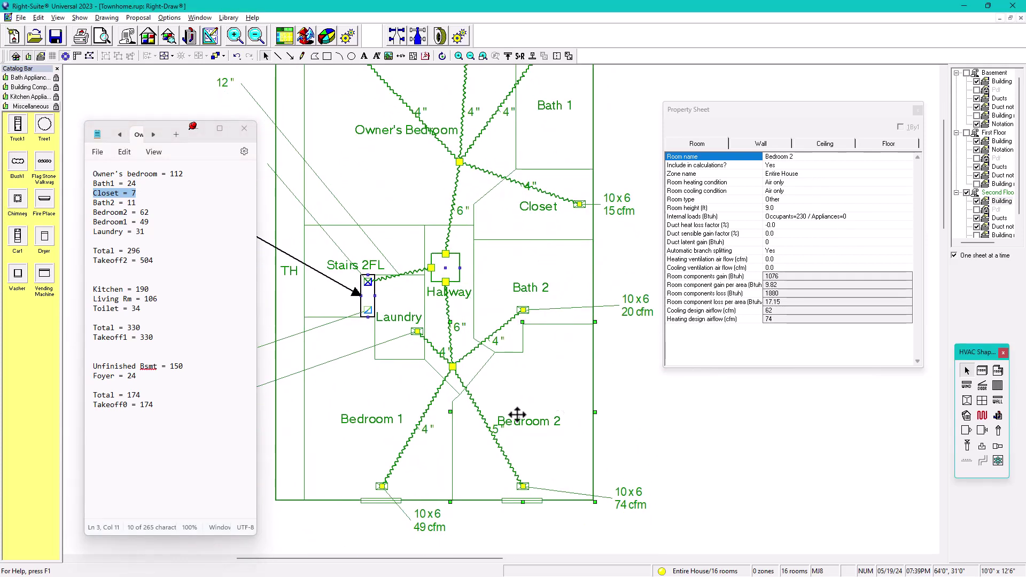
pyautogui.click(407, 464)
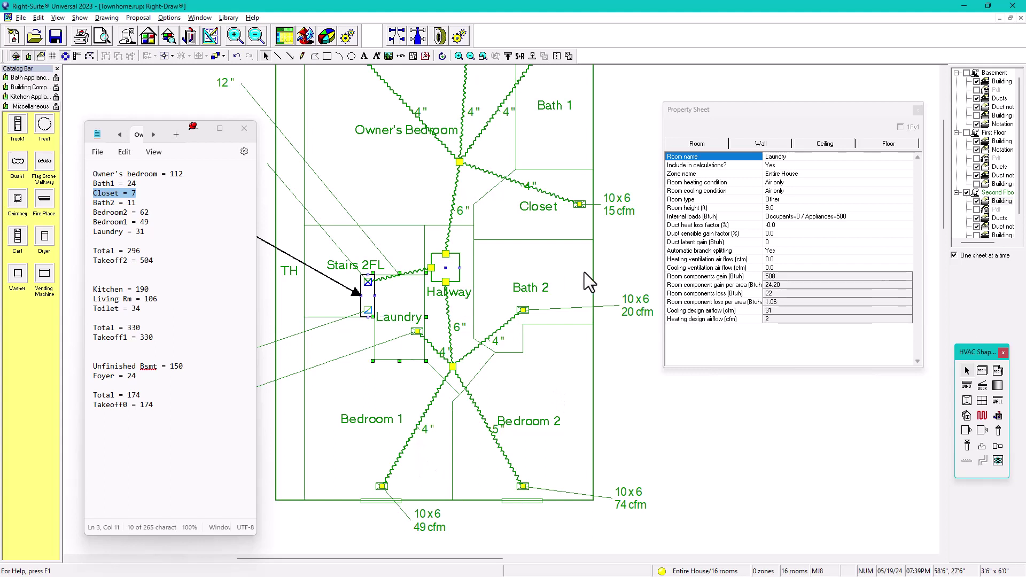
pyautogui.click(571, 290)
pyautogui.moveTo(139, 204); pyautogui.dragTo(94, 204)
pyautogui.click(567, 438)
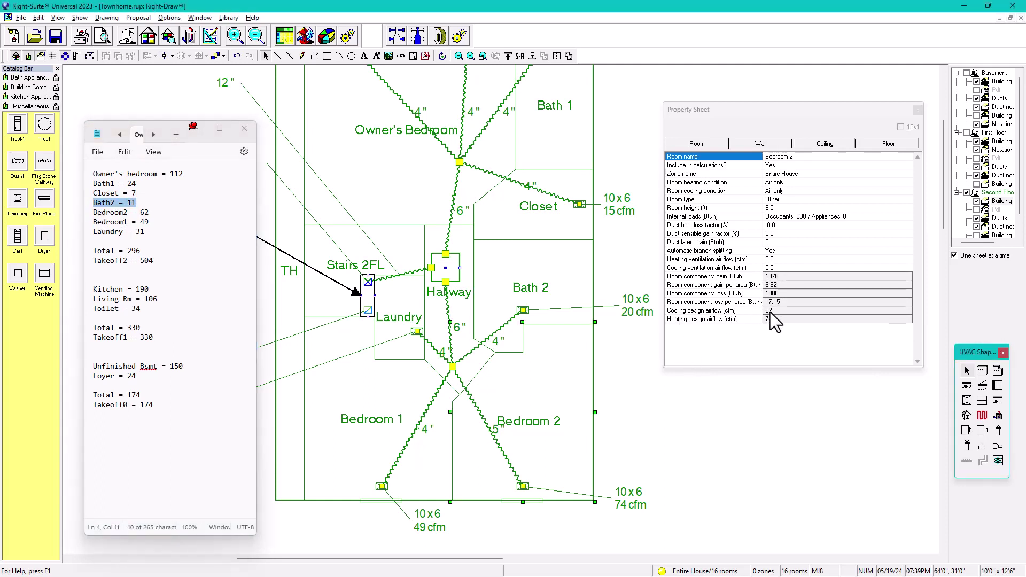
pyautogui.moveTo(150, 212); pyautogui.dragTo(90, 216)
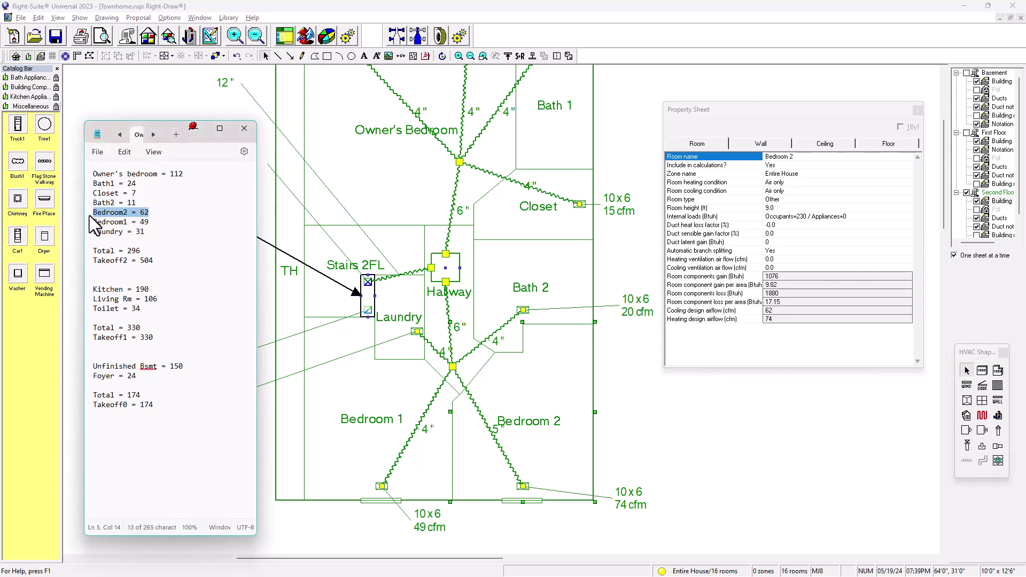
# Compare the cooling design airflows of Bedroom 1 and Laundry with the values listed for them in Notepad.
pyautogui.click(419, 473)
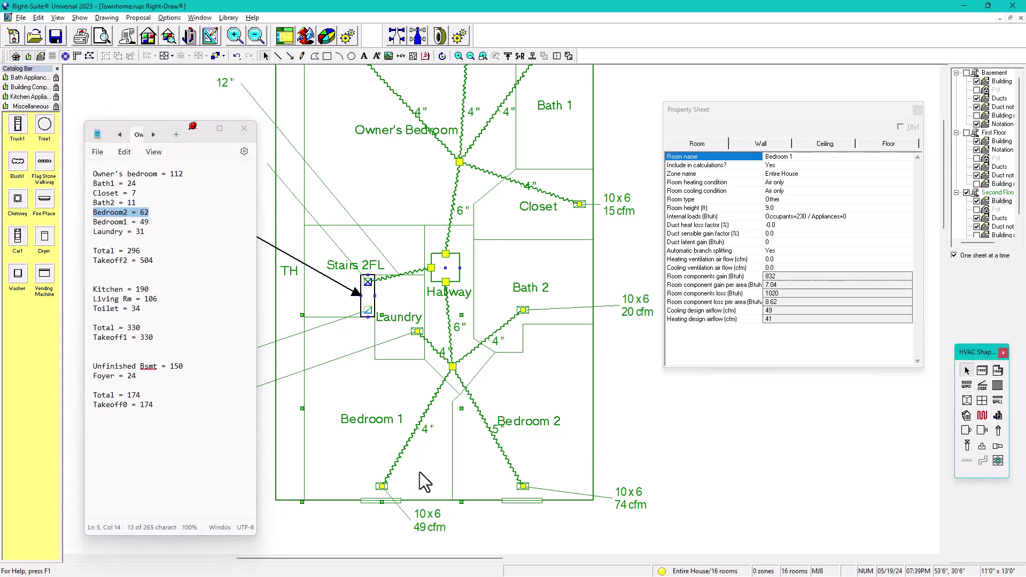
pyautogui.click(780, 312)
pyautogui.moveTo(148, 221); pyautogui.dragTo(98, 225)
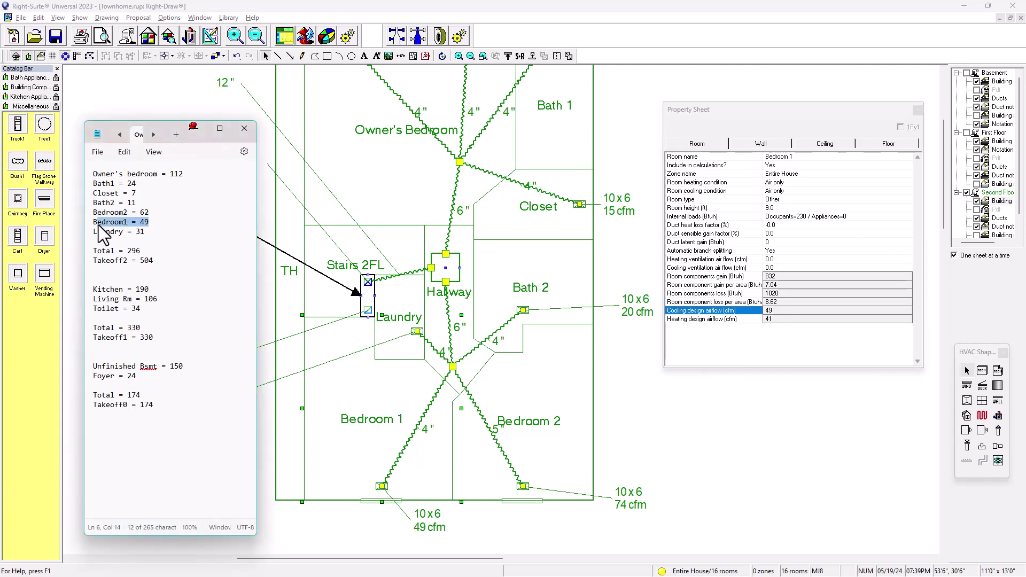
pyautogui.click(405, 346)
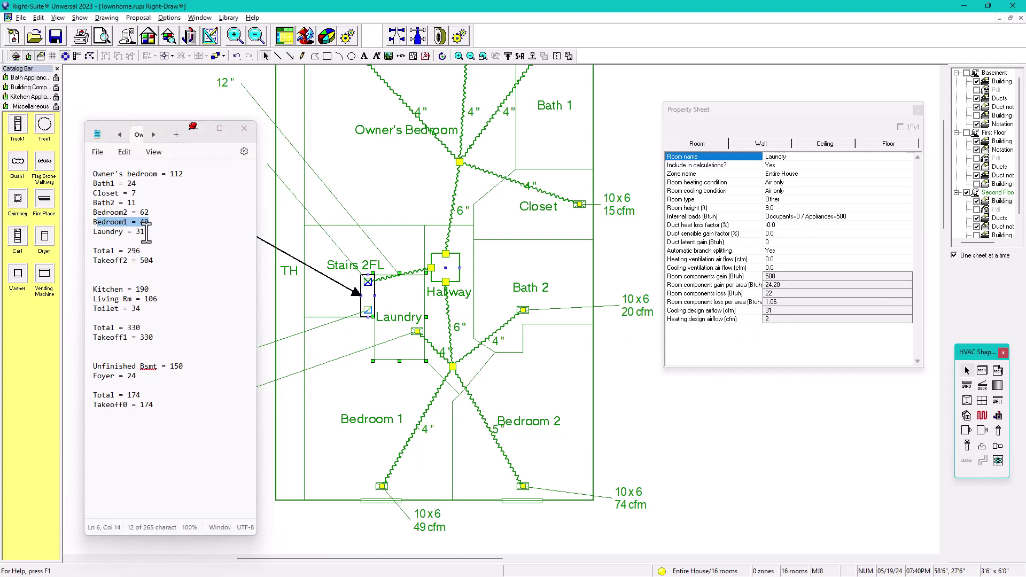
pyautogui.moveTo(144, 232); pyautogui.dragTo(91, 233)
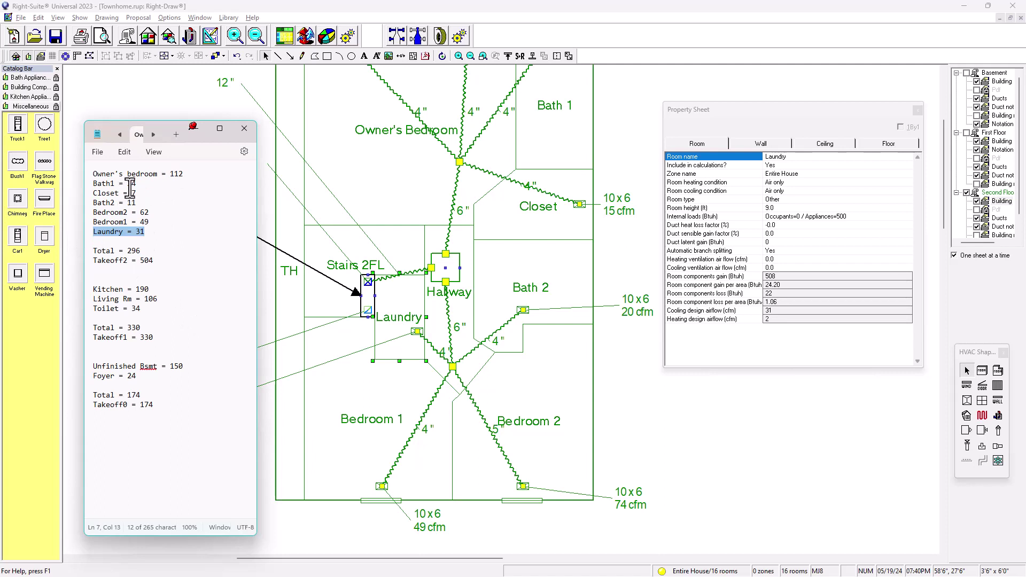
# Add the calculation "(800-296)" after the Takeoff2 value in the Notepad airflow list.
pyautogui.doubleClick(131, 250)
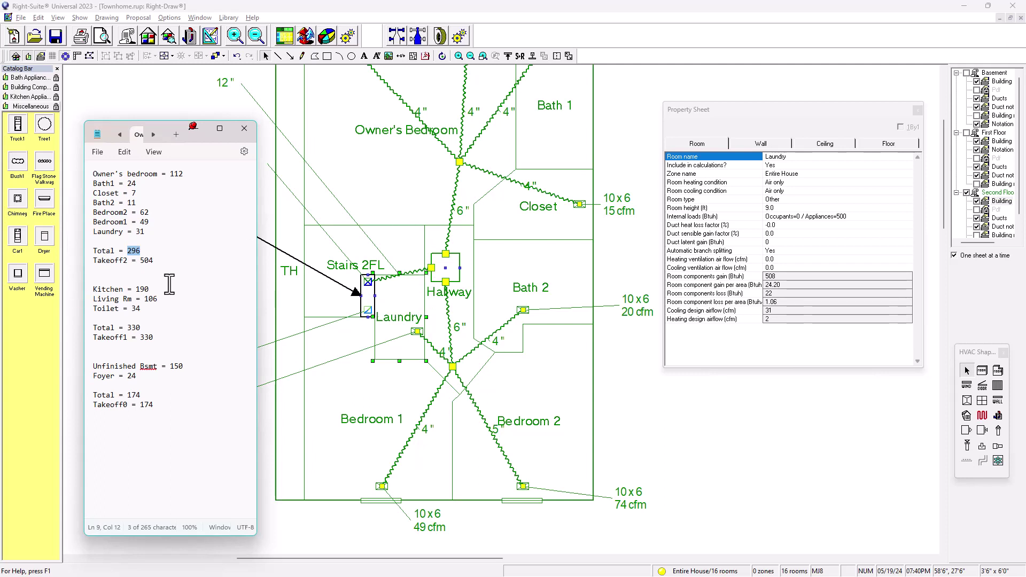
pyautogui.moveTo(93, 261); pyautogui.dragTo(107, 260)
pyautogui.click(128, 260)
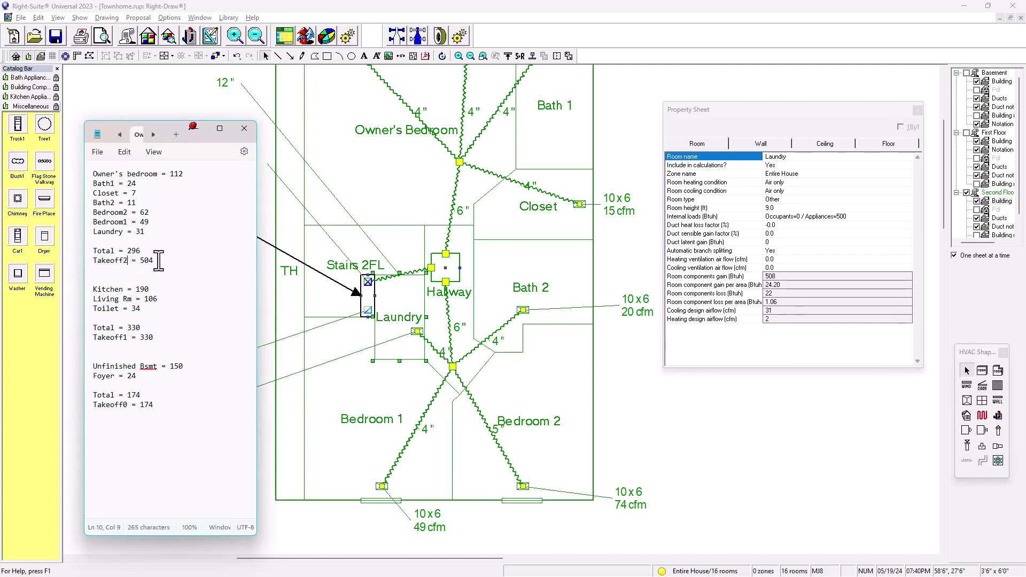
pyautogui.click(159, 260)
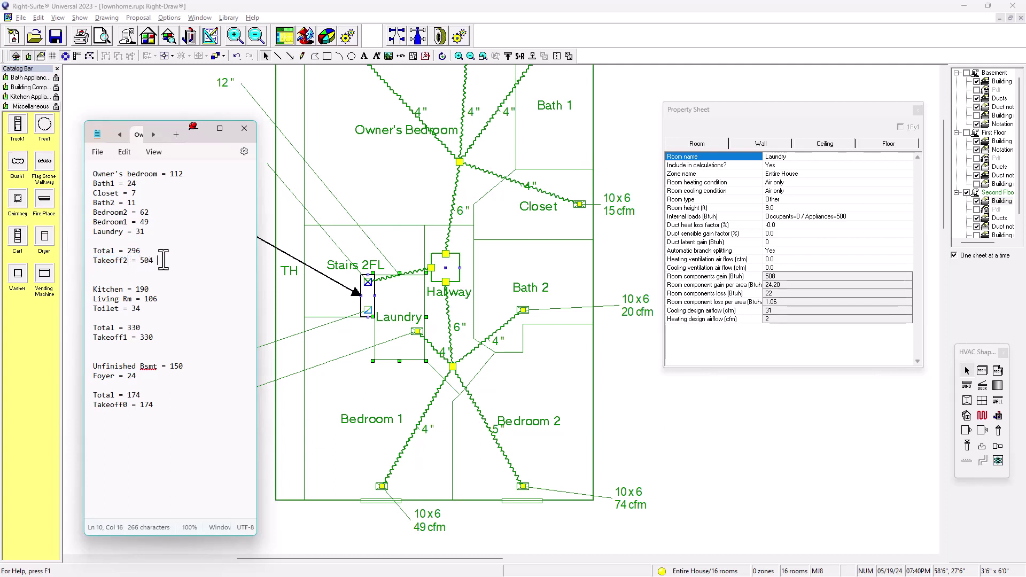
pyautogui.write('9')
pyautogui.press('BackSpace')
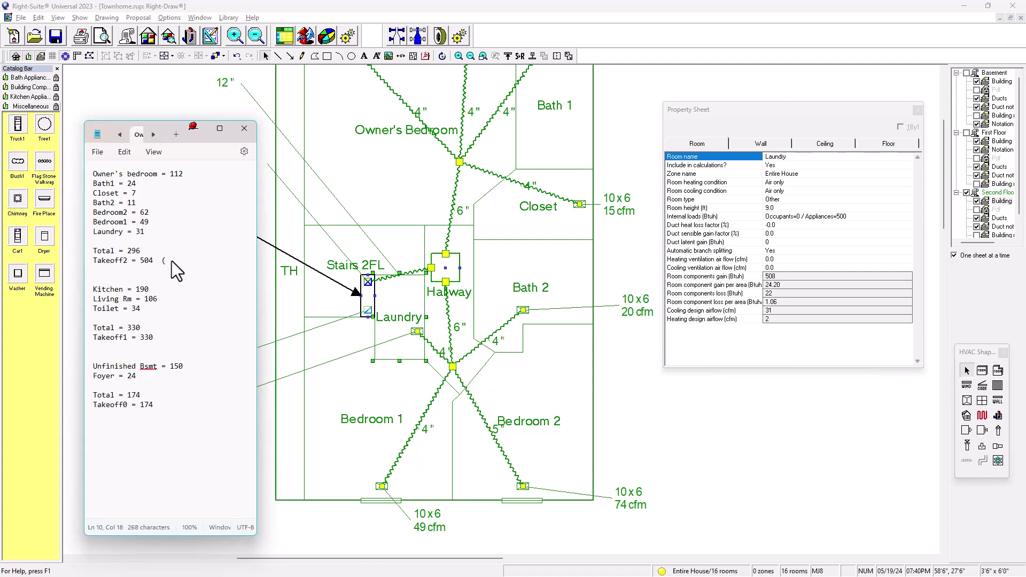
pyautogui.write('(800-')
pyautogui.write('296)')
pyautogui.doubleClick(149, 261)
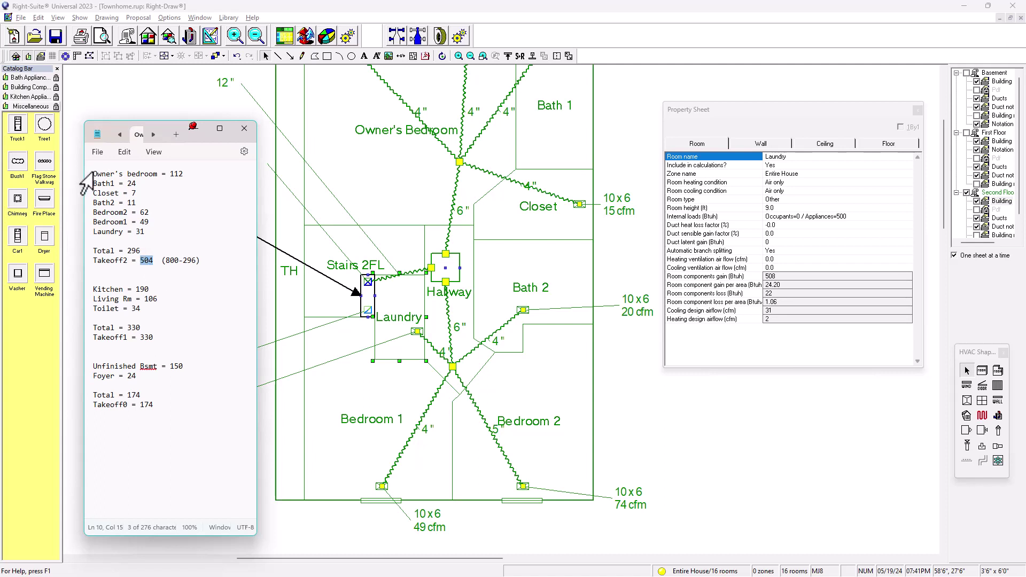
# Add the heading "MODE: COOLING" above the Owner's bedroom entry in the notes, separated by a blank line.
pyautogui.click(96, 174)
pyautogui.press('Return')
pyautogui.press('Return')
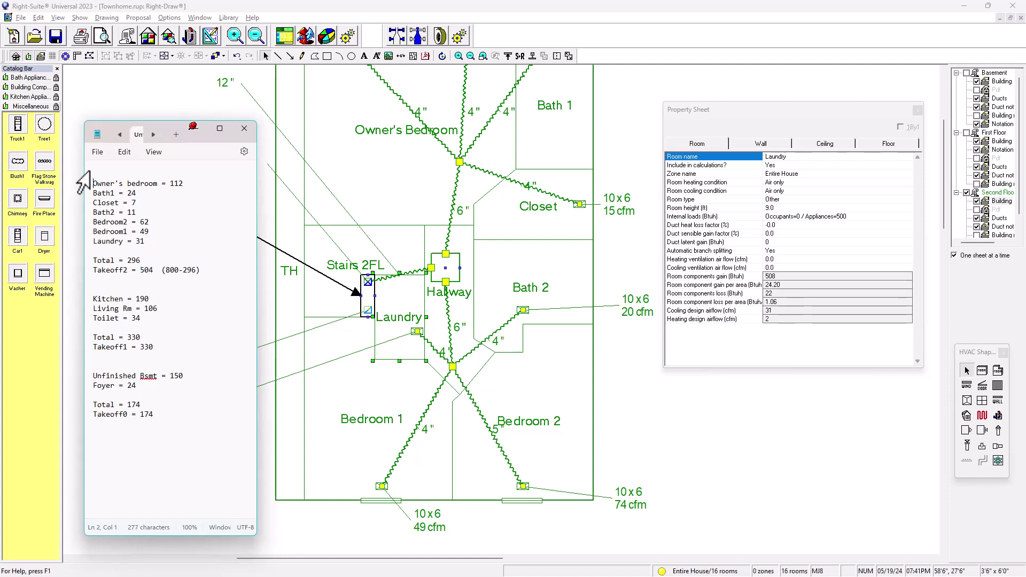
pyautogui.press('Up')
pyautogui.press('Up')
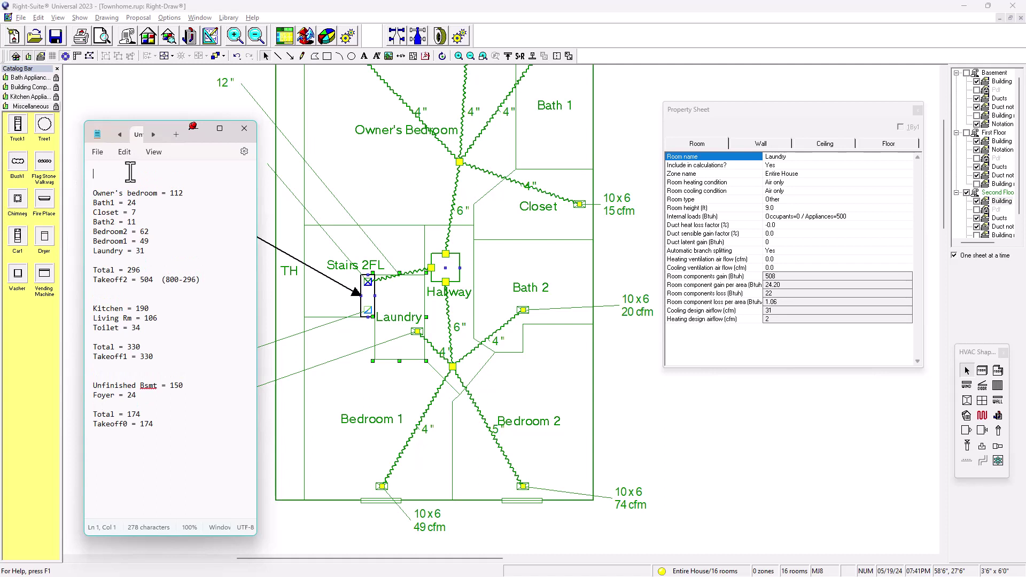
pyautogui.write('MODE')
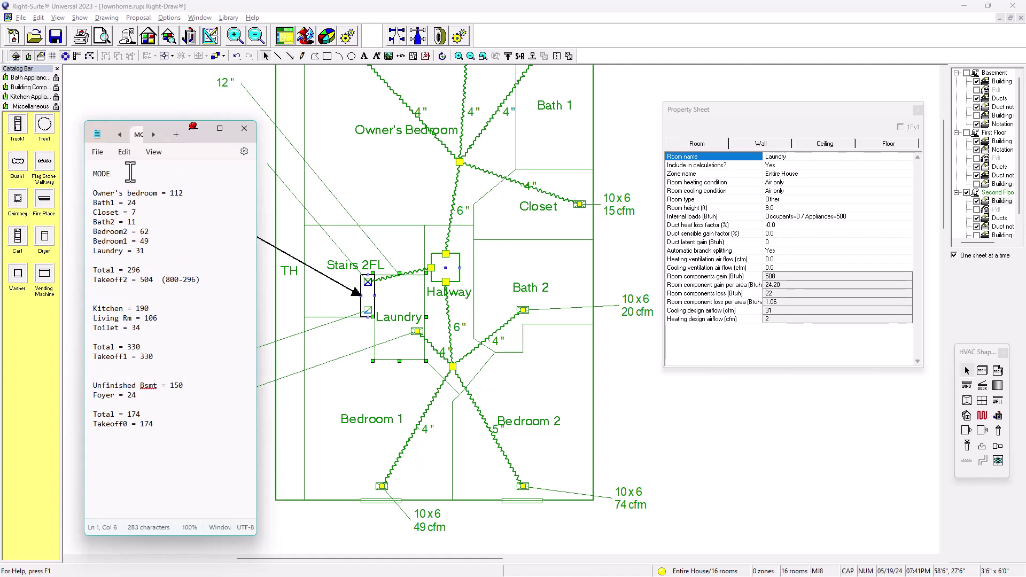
pyautogui.write(' COOLING')
pyautogui.click(111, 174)
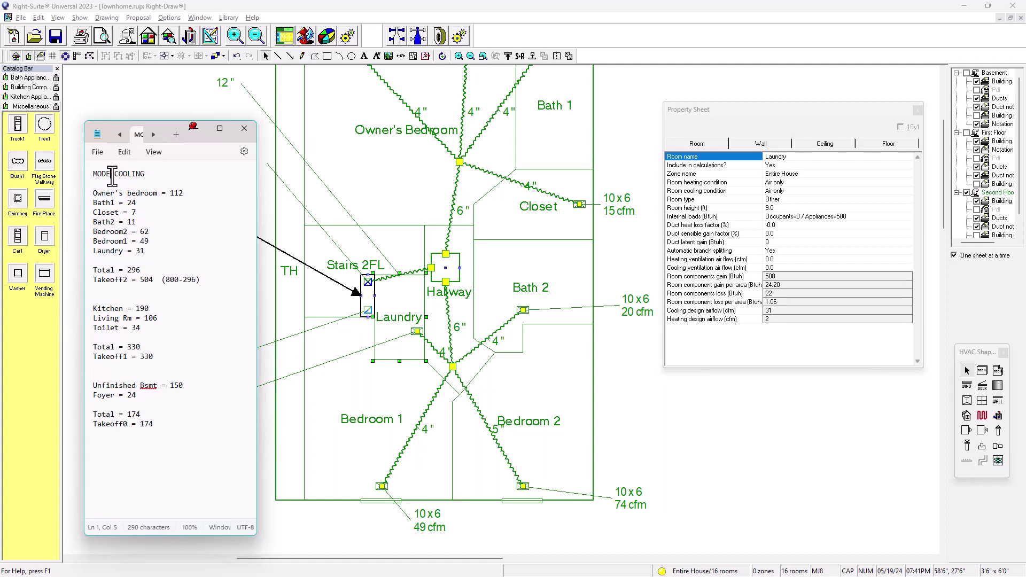
pyautogui.write(':')
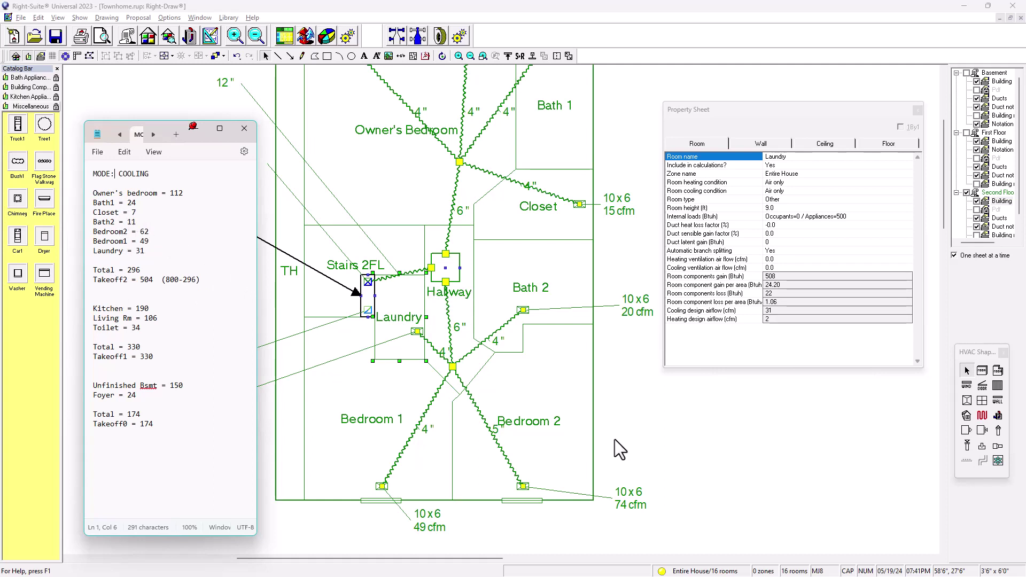
# Examine the airflow, design mode, diameter and velocity of the supply duct between the riser and the hallway box.
pyautogui.click(693, 421)
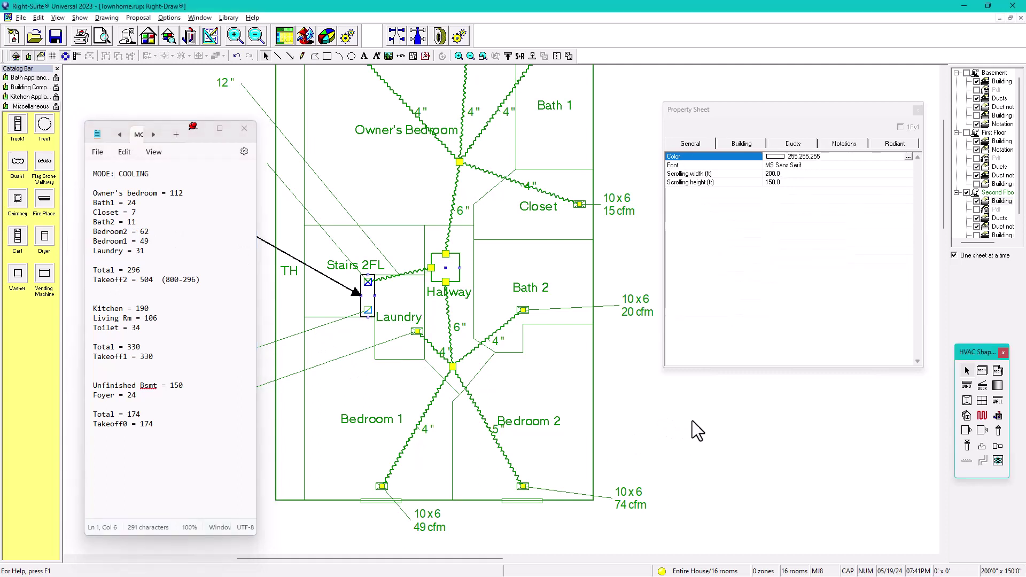
pyautogui.click(411, 275)
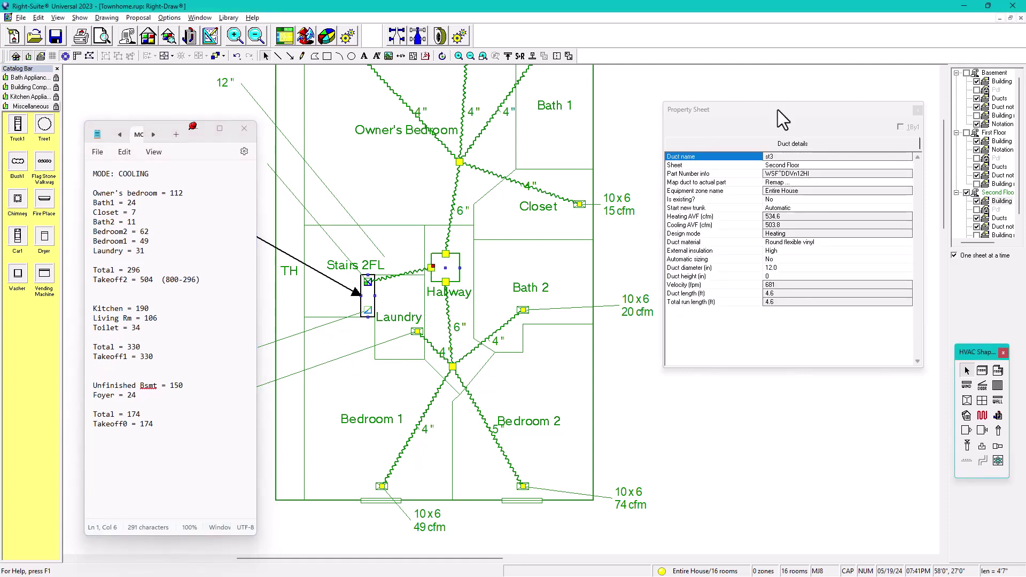
pyautogui.moveTo(777, 110); pyautogui.dragTo(604, 133)
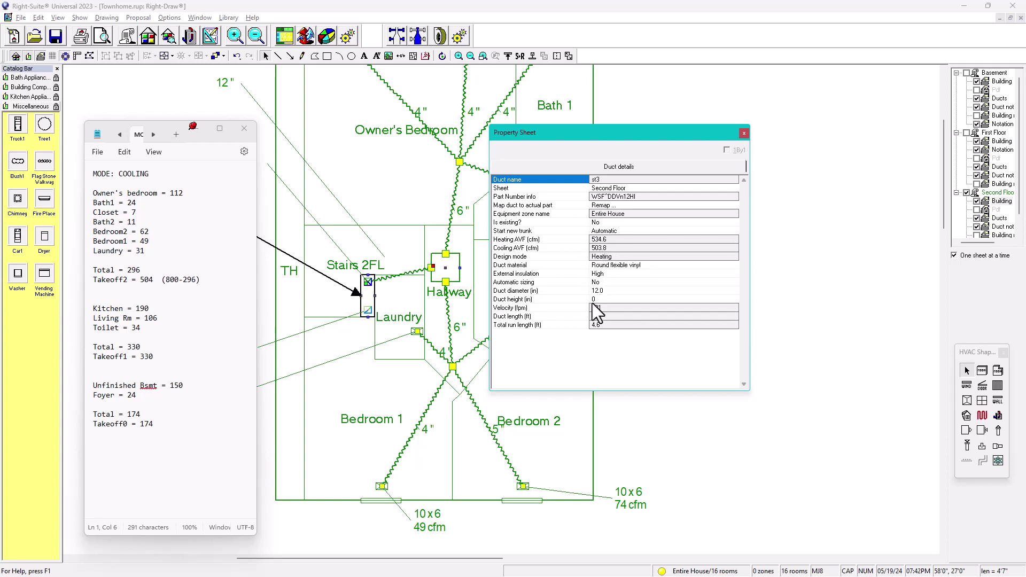
pyautogui.click(842, 325)
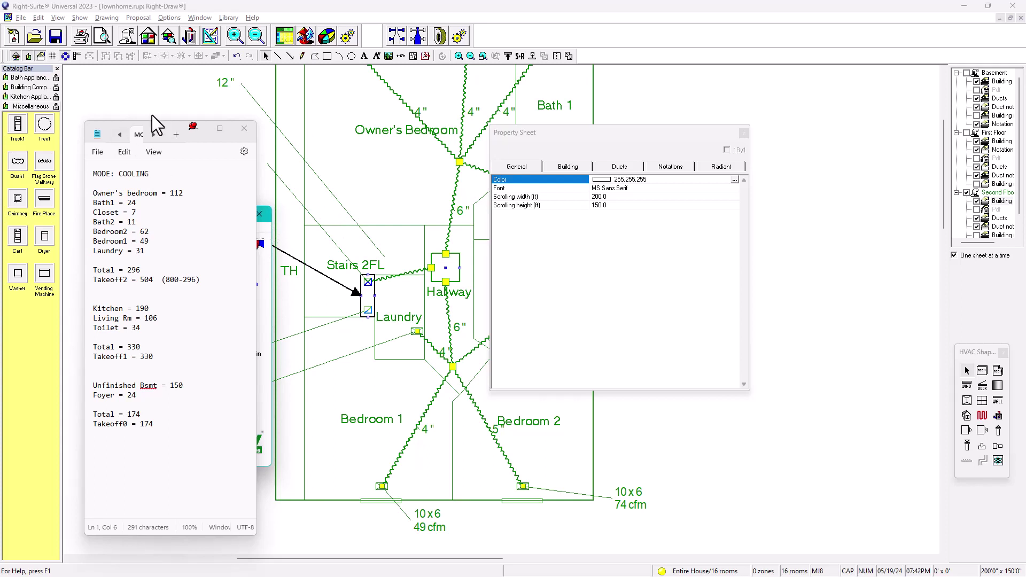
# Close the floor plan's property sheet and place the Notepad airflow list beside the plan, leaving DesignTools DuctSizer uncovered.
pyautogui.moveTo(167, 127); pyautogui.dragTo(124, 128)
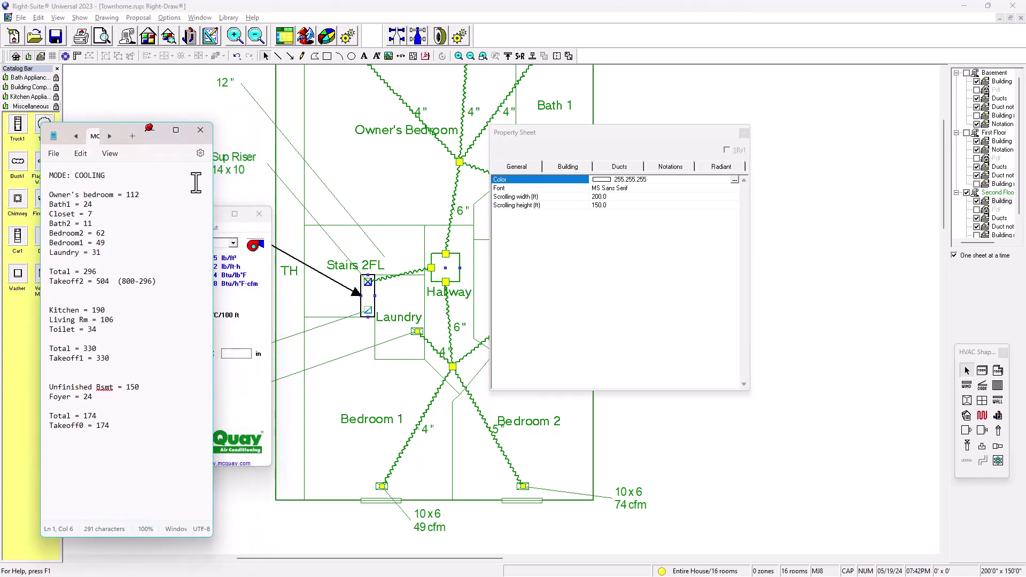
pyautogui.click(744, 133)
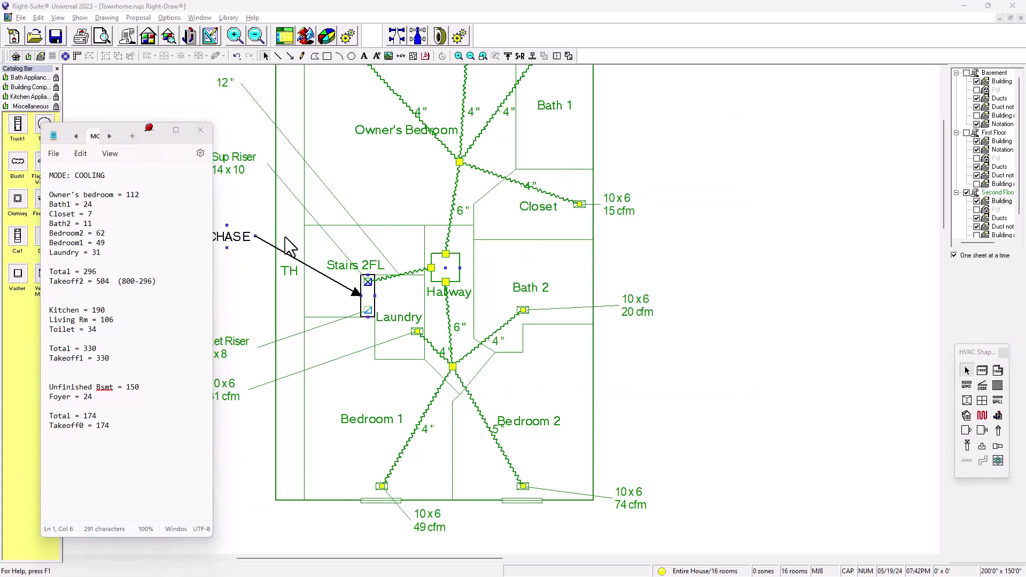
pyautogui.doubleClick(285, 236)
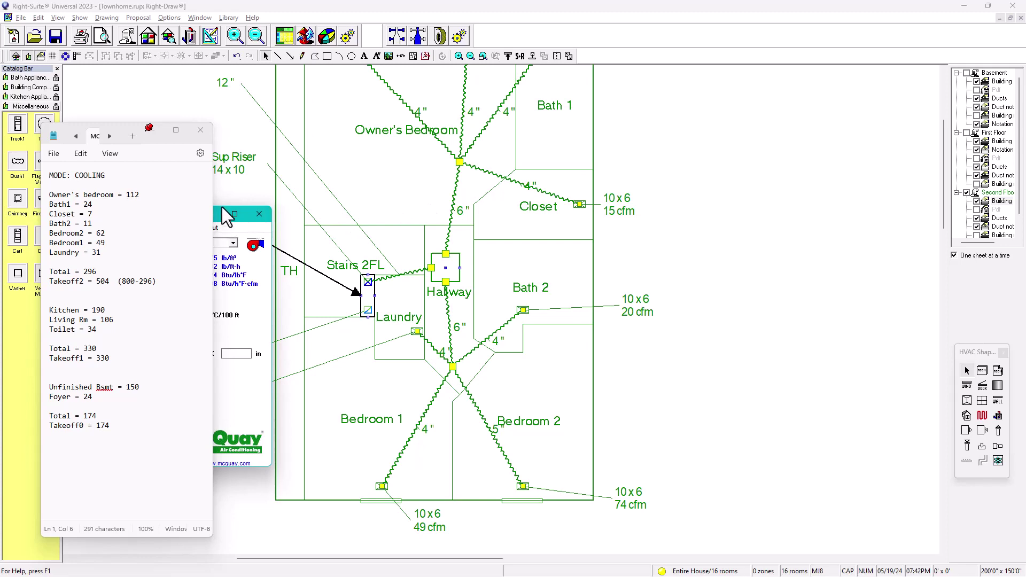
pyautogui.click(117, 128)
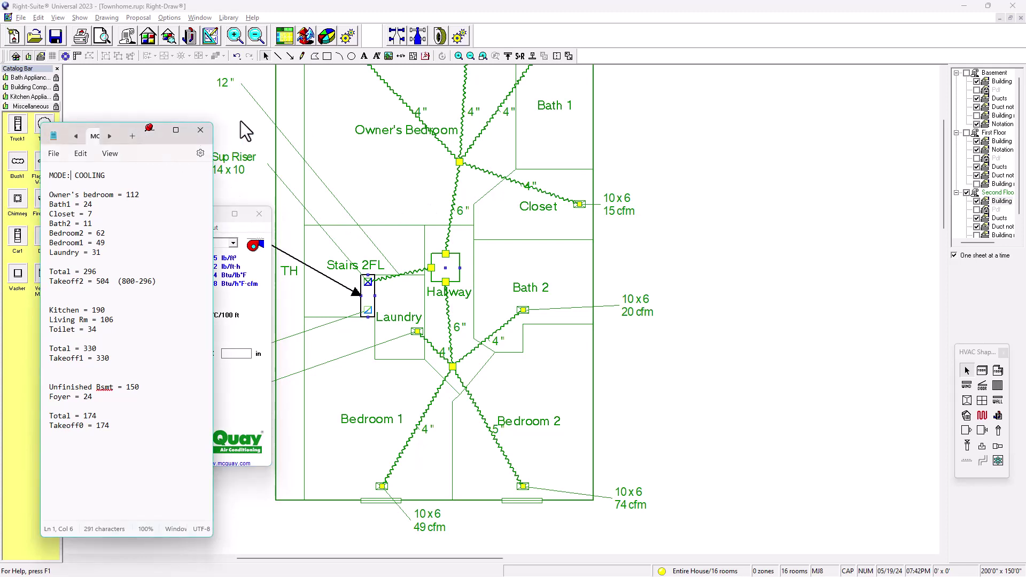
pyautogui.moveTo(65, 127); pyautogui.dragTo(737, 96)
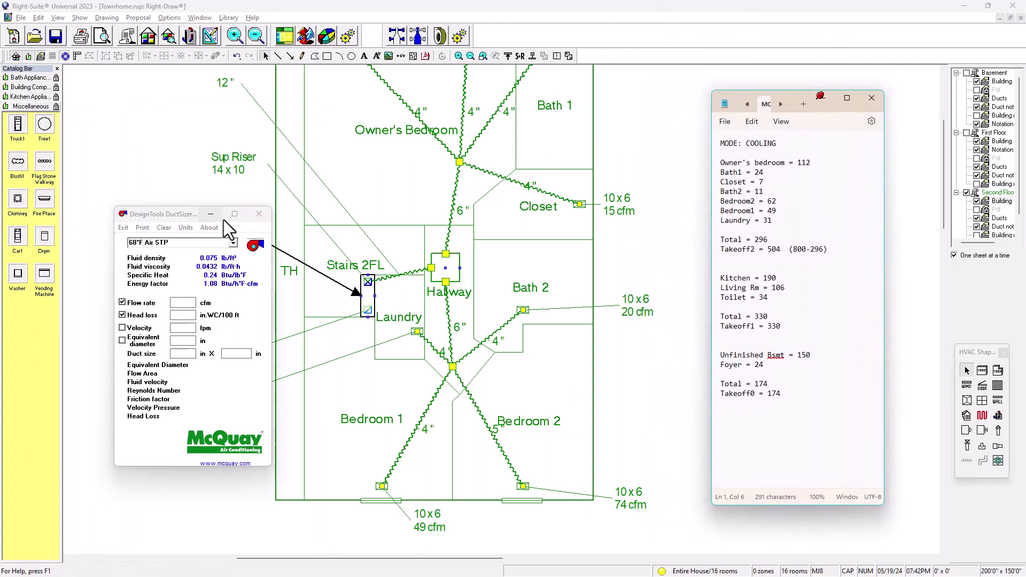
# Calculate the duct diameter in DuctSizer for a 504 cfm flow rate and 0.08 in.WC/100 ft head loss, then minimize the calculator.
pyautogui.click(180, 304)
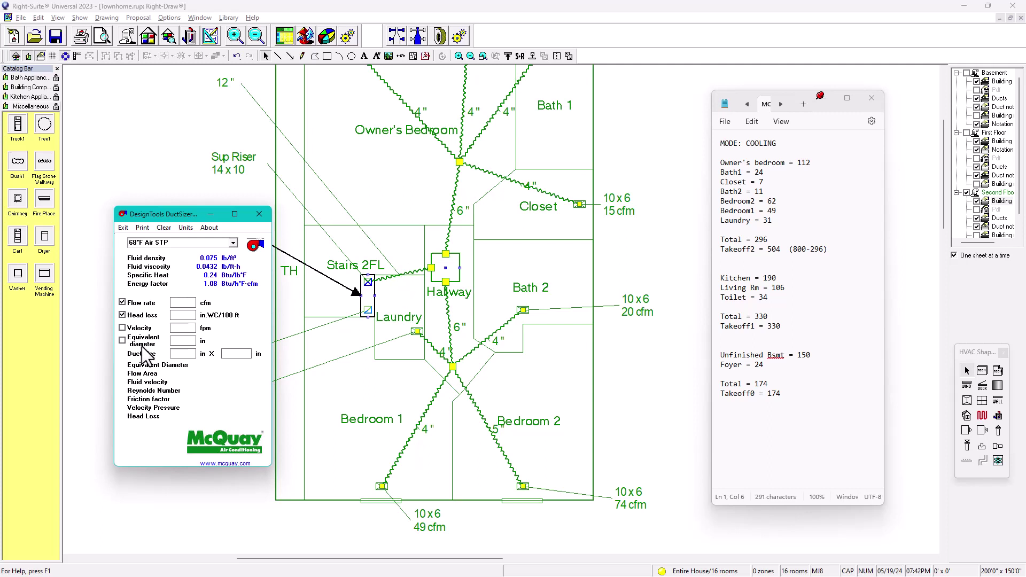
pyautogui.write('504')
pyautogui.click(179, 316)
pyautogui.write('0.08')
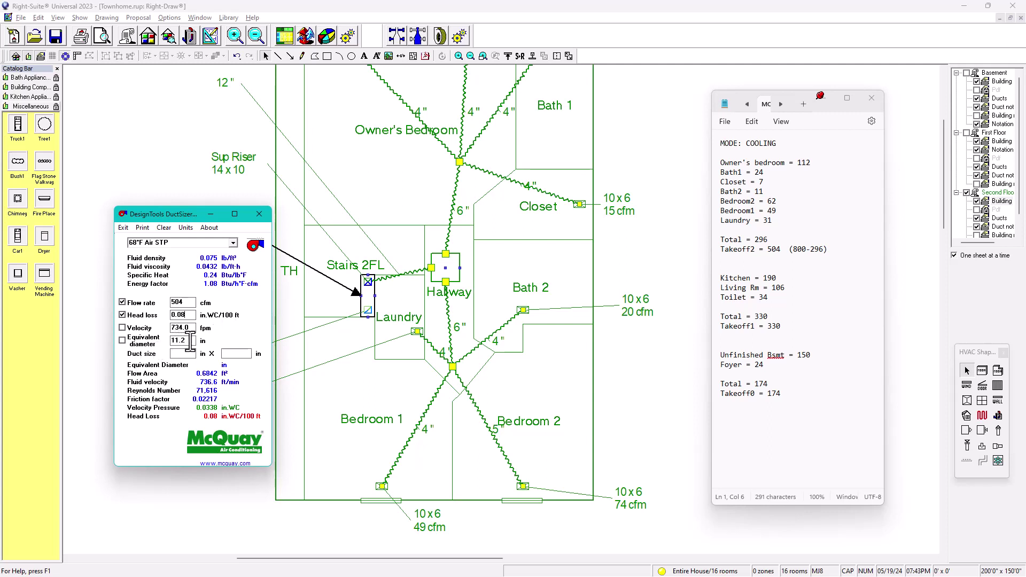
pyautogui.click(165, 341)
pyautogui.click(210, 212)
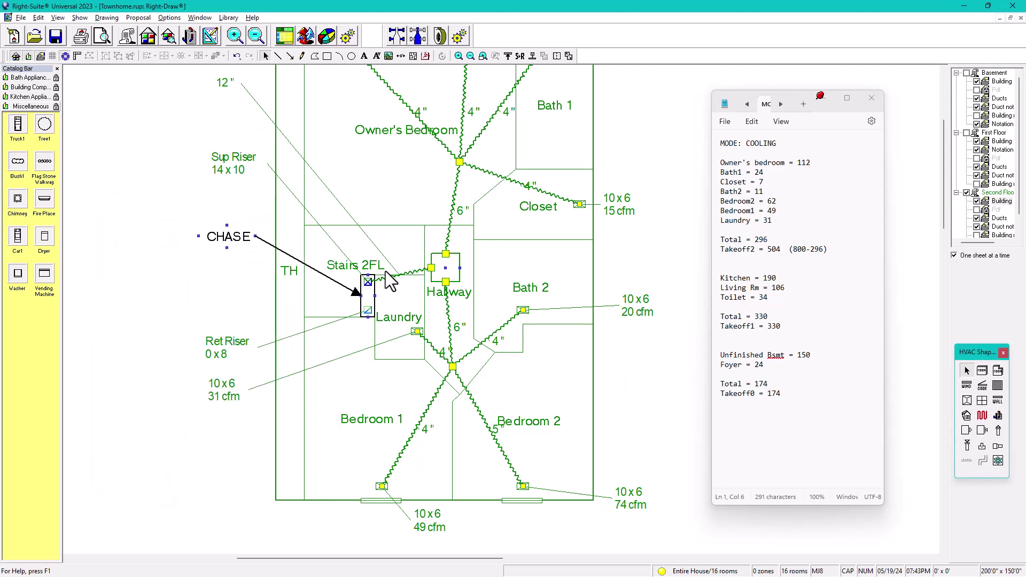
# Switch the plan to the First Floor sheet and view the 8 x 8 supply duct leaving the riser.
pyautogui.scroll(-4, 433, 274)
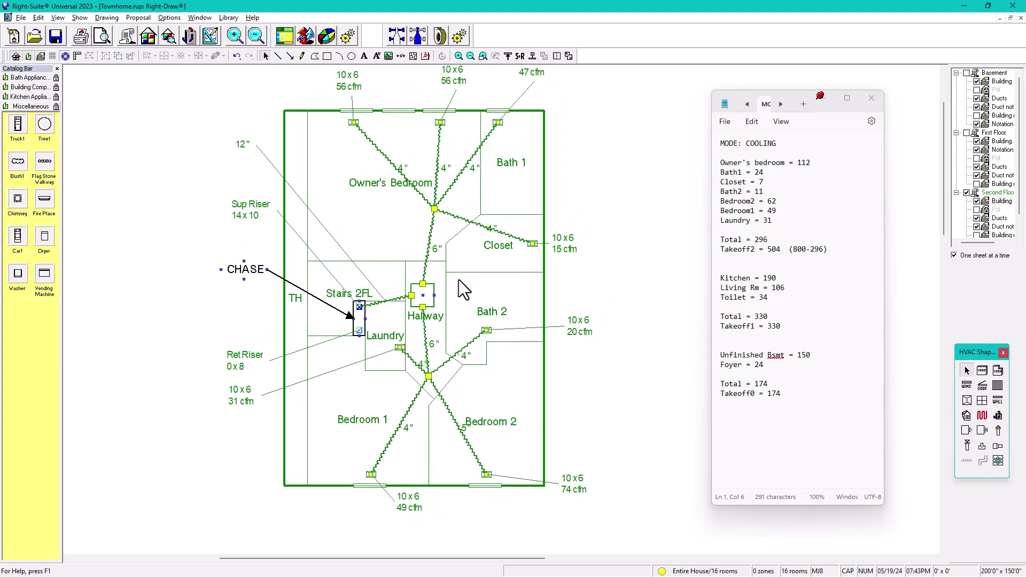
pyautogui.moveTo(468, 259); pyautogui.dragTo(464, 274, button='middle')
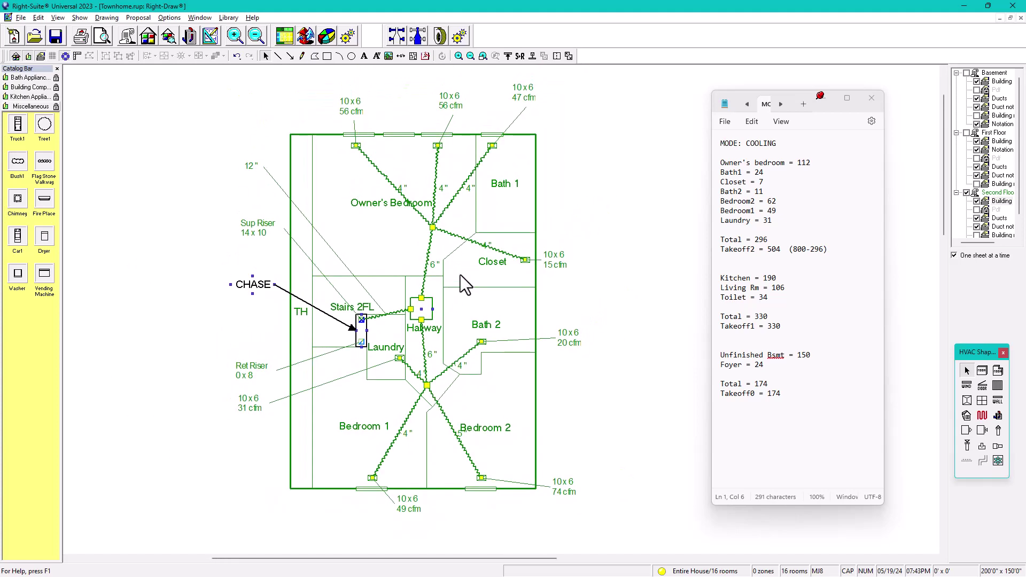
pyautogui.click(998, 140)
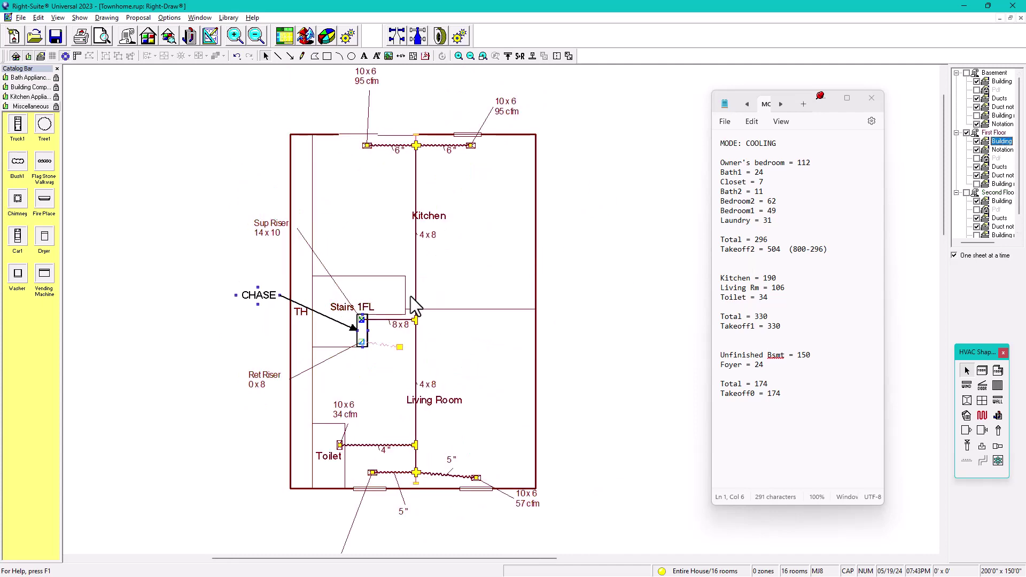
pyautogui.scroll(1, 414, 306)
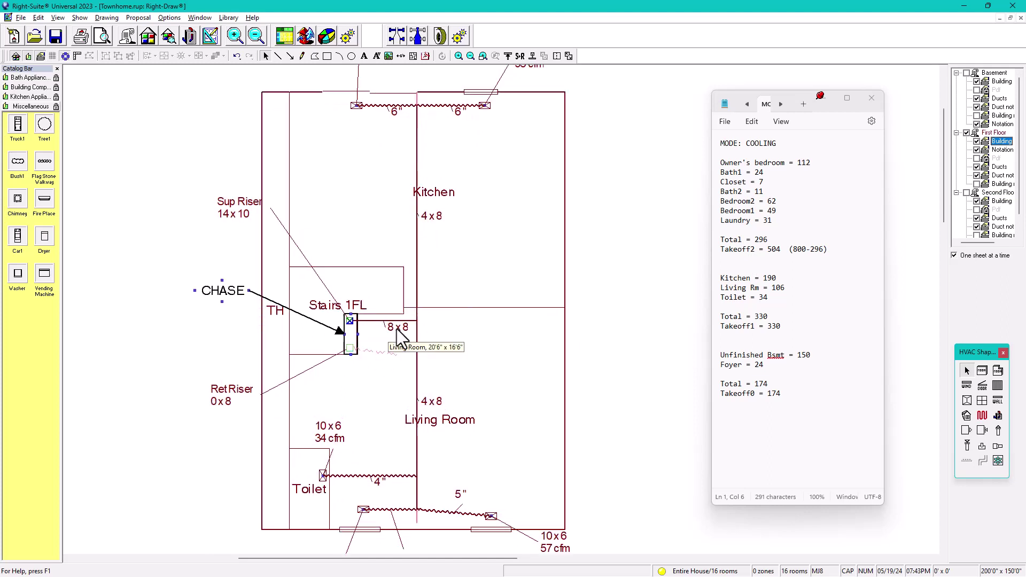
# Open the property sheet of the 8 x 8 supply duct leaving the riser and examine its airflow, design mode and velocity.
pyautogui.scroll(1, 393, 339)
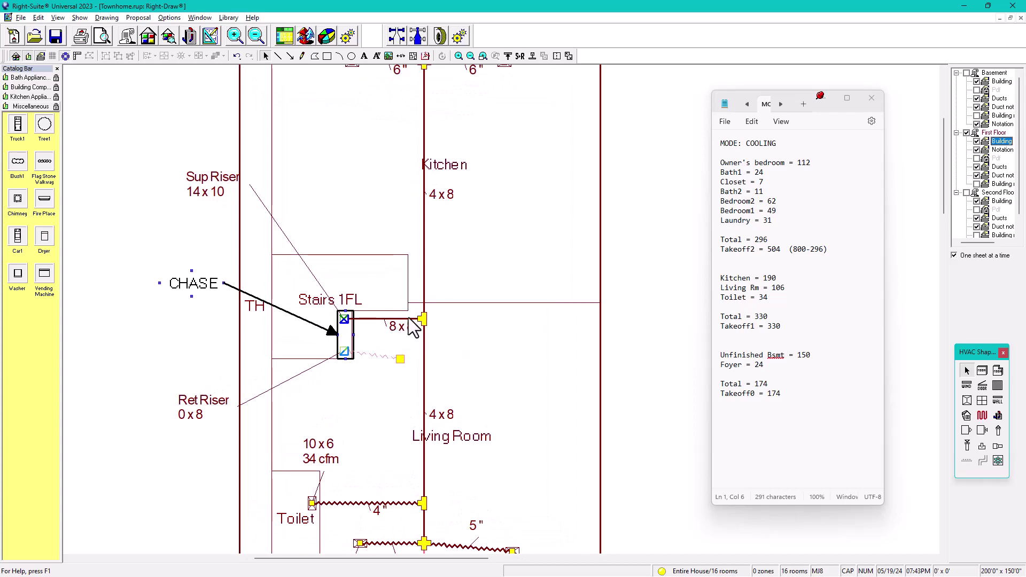
pyautogui.scroll(-2, 412, 329)
pyautogui.scroll(1, 420, 337)
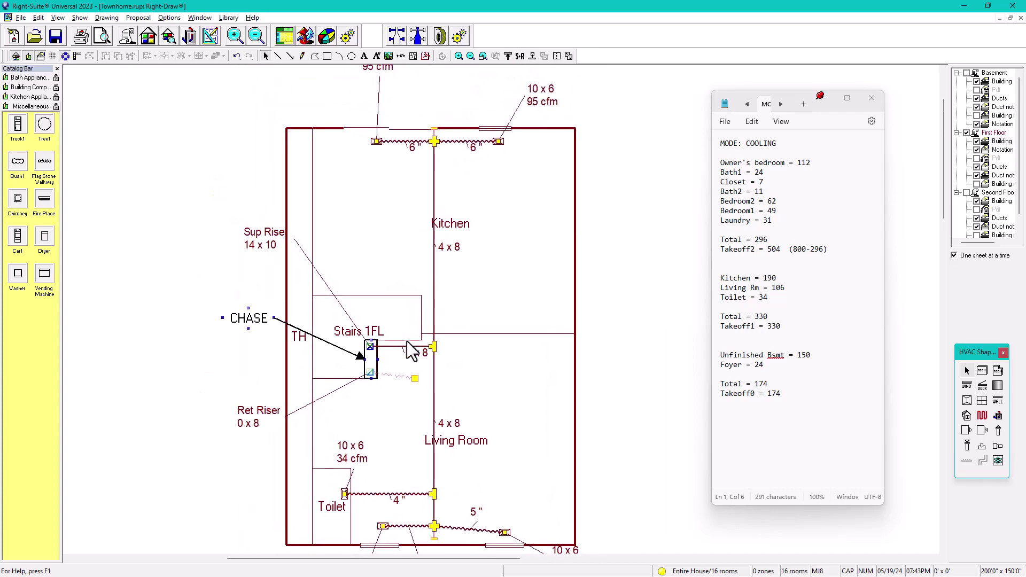
pyautogui.scroll(1, 411, 350)
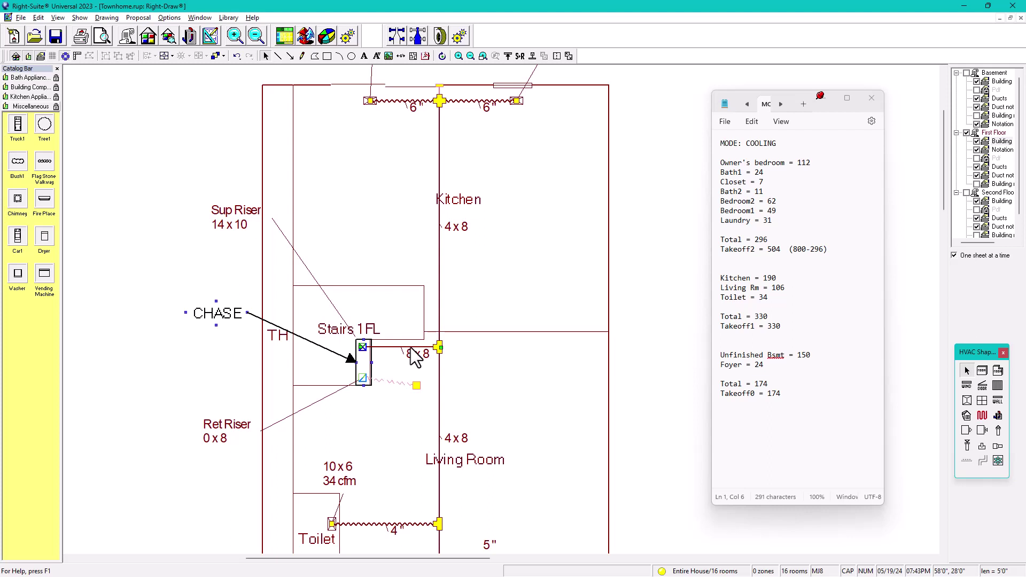
pyautogui.doubleClick(411, 346)
pyautogui.moveTo(518, 163); pyautogui.dragTo(206, 112)
pyautogui.click(659, 303)
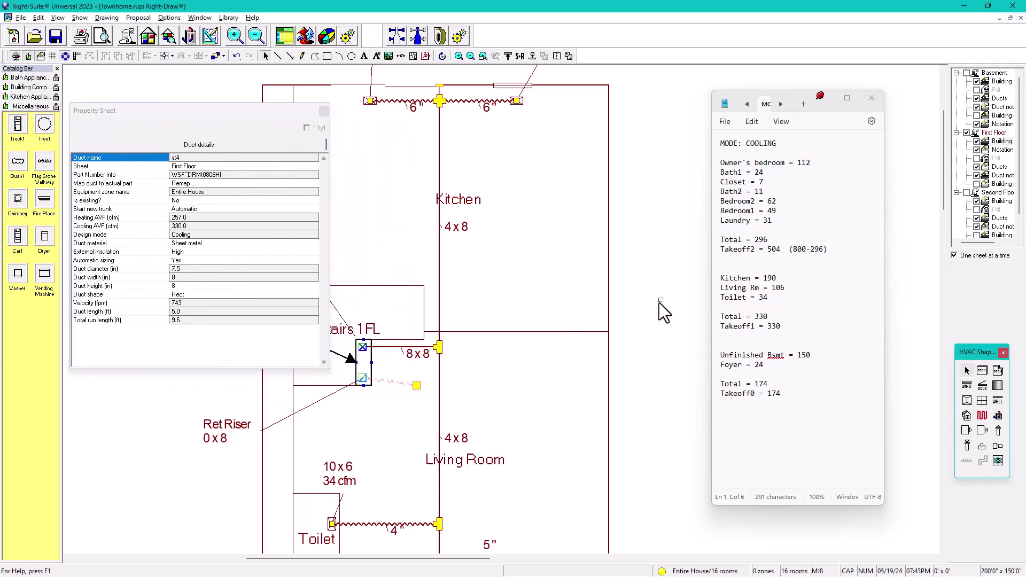
pyautogui.click(397, 352)
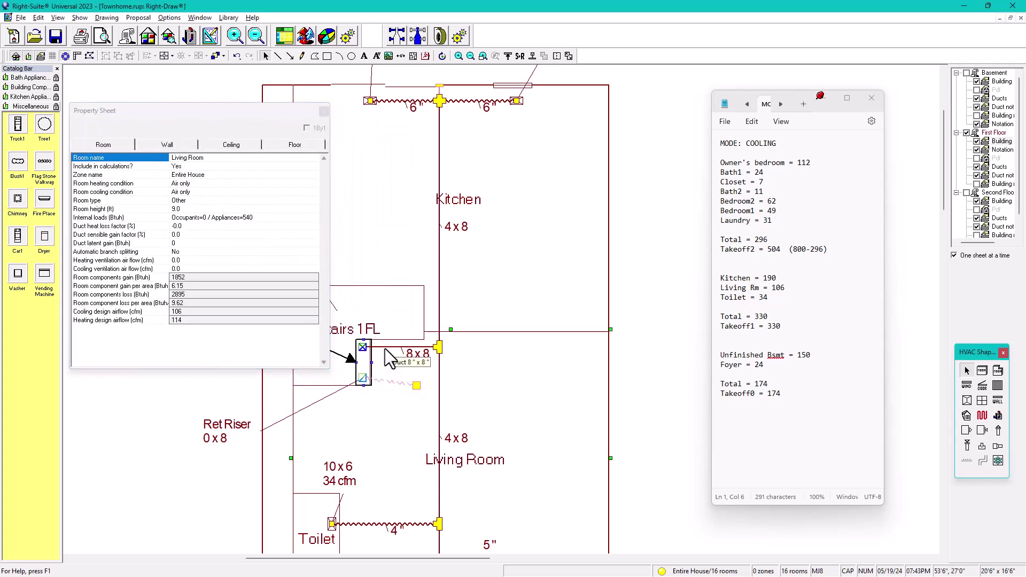
pyautogui.click(389, 357)
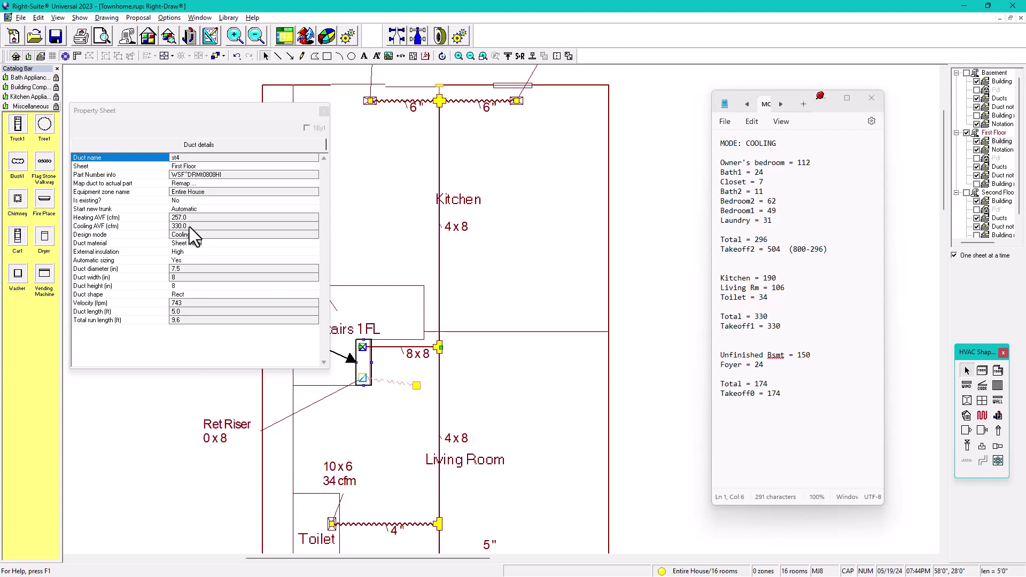
# Move the Living Room's lower register callout and both Kitchen register callouts closer to the First Floor outline.
pyautogui.moveTo(508, 161)
pyautogui.mouseDown(button='middle')
pyautogui.moveTo(536, 226)
pyautogui.moveTo(546, 98)
pyautogui.mouseUp(button='middle')
pyautogui.scroll(-3, 538, 217)
pyautogui.click(414, 511)
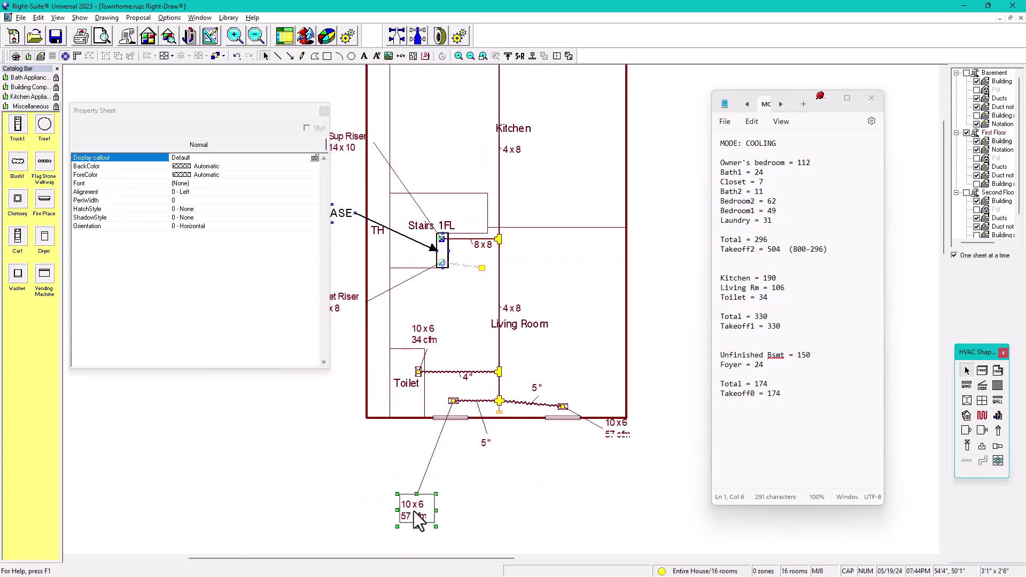
pyautogui.moveTo(413, 510); pyautogui.dragTo(428, 443)
pyautogui.moveTo(553, 207); pyautogui.dragTo(550, 344, button='middle')
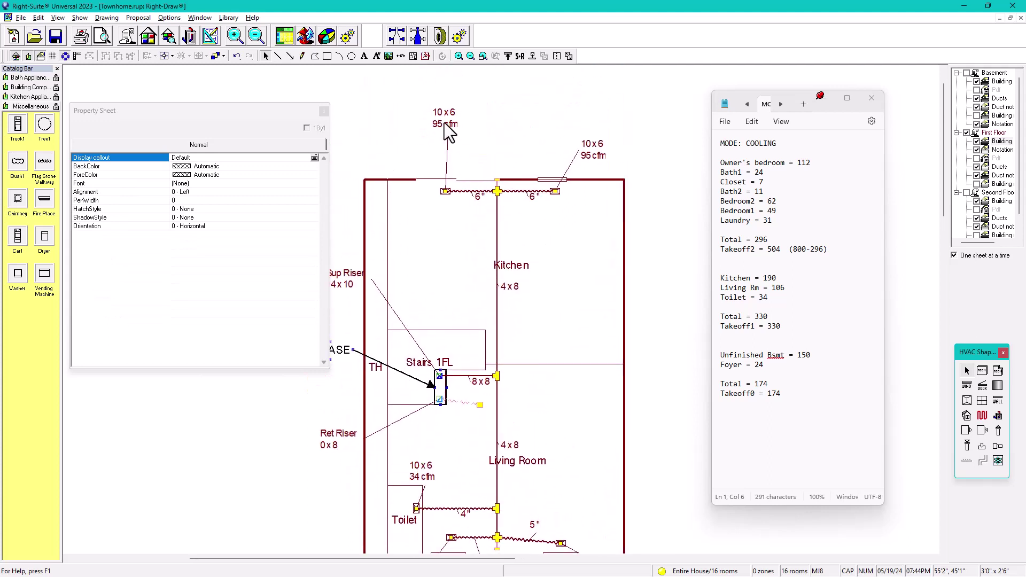
pyautogui.moveTo(448, 131); pyautogui.dragTo(440, 171)
pyautogui.click(594, 153)
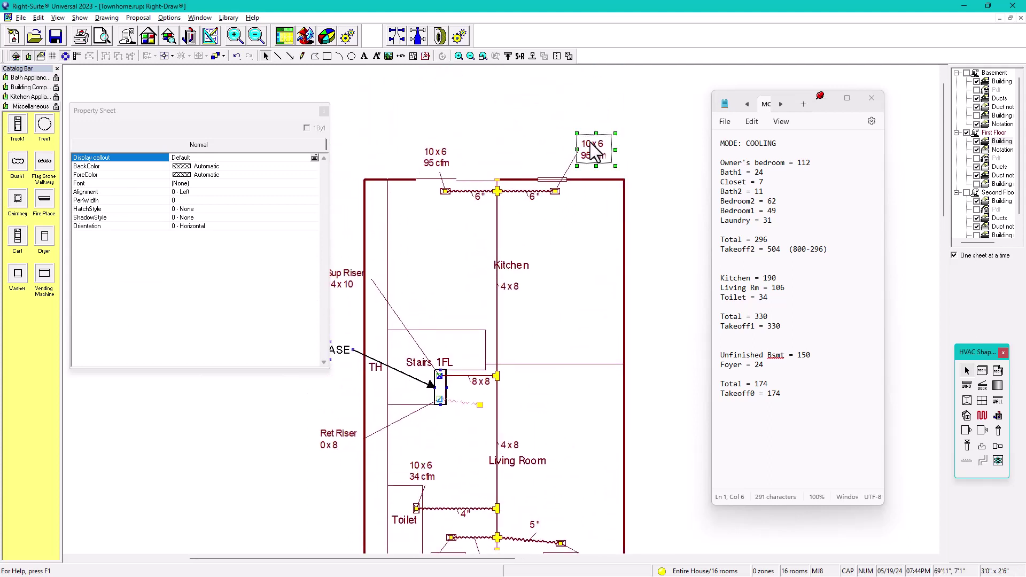
pyautogui.moveTo(593, 152); pyautogui.dragTo(577, 159)
pyautogui.moveTo(561, 212); pyautogui.dragTo(571, 166, button='middle')
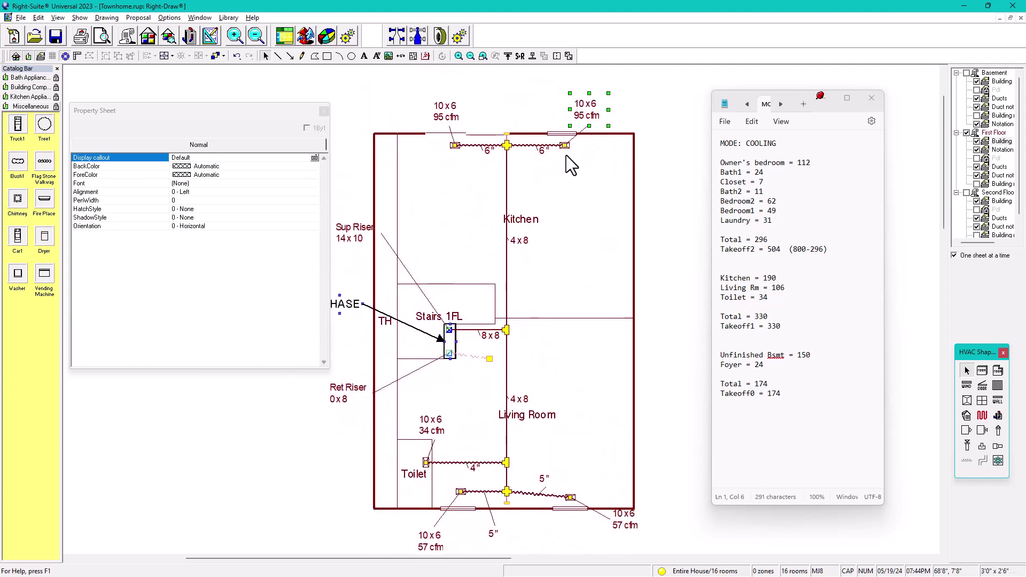
# Check the riser supply duct's cooling airflow, and compare the Kitchen and Living Room cooling design airflows with the Notepad list.
pyautogui.click(469, 330)
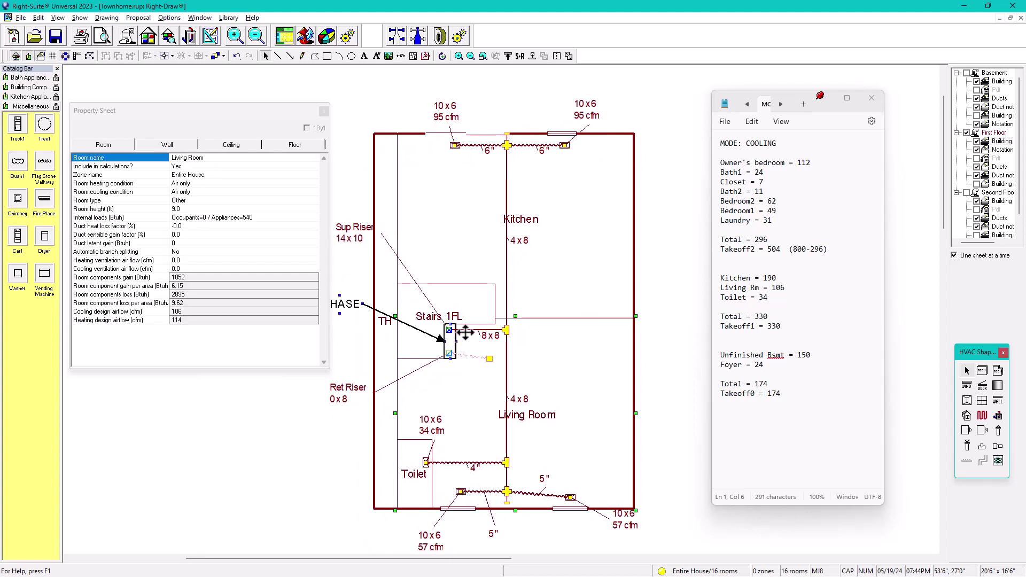
pyautogui.click(463, 342)
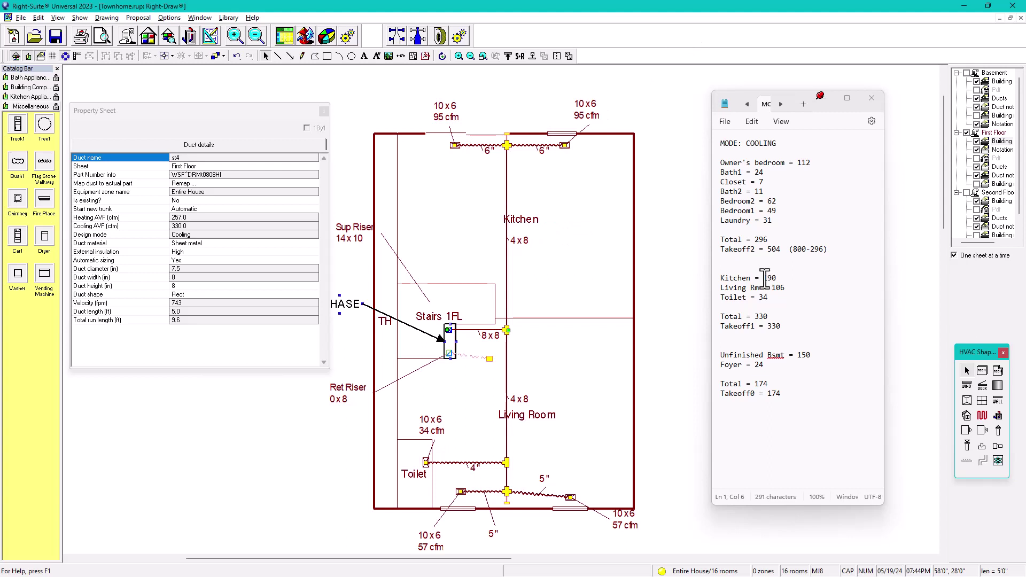
pyautogui.click(474, 187)
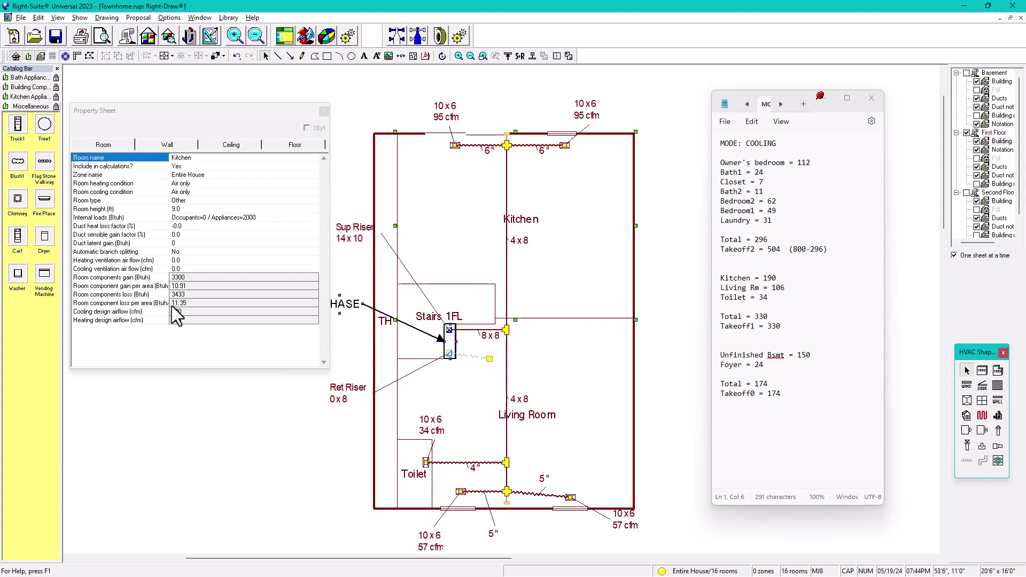
pyautogui.click(582, 430)
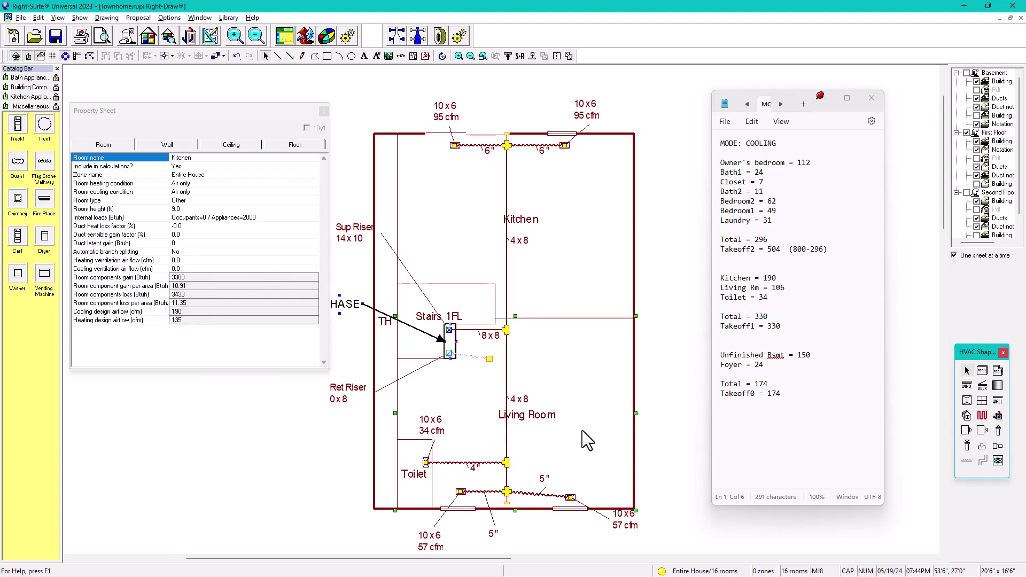
pyautogui.click(175, 320)
pyautogui.moveTo(785, 287); pyautogui.dragTo(717, 288)
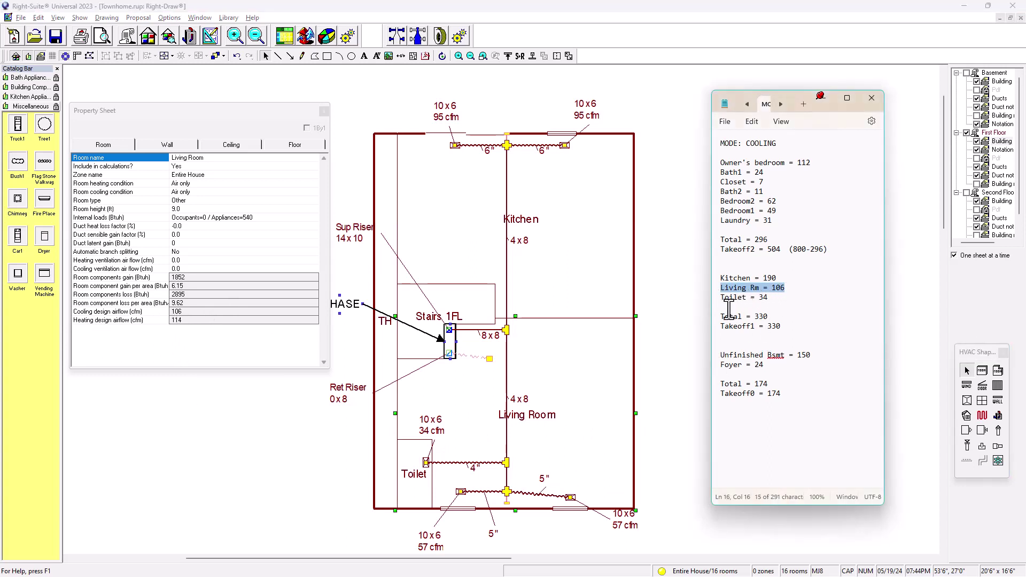
# Compare the Toilet's cooling design airflow with its Notepad entry and highlight the First Floor total.
pyautogui.click(413, 490)
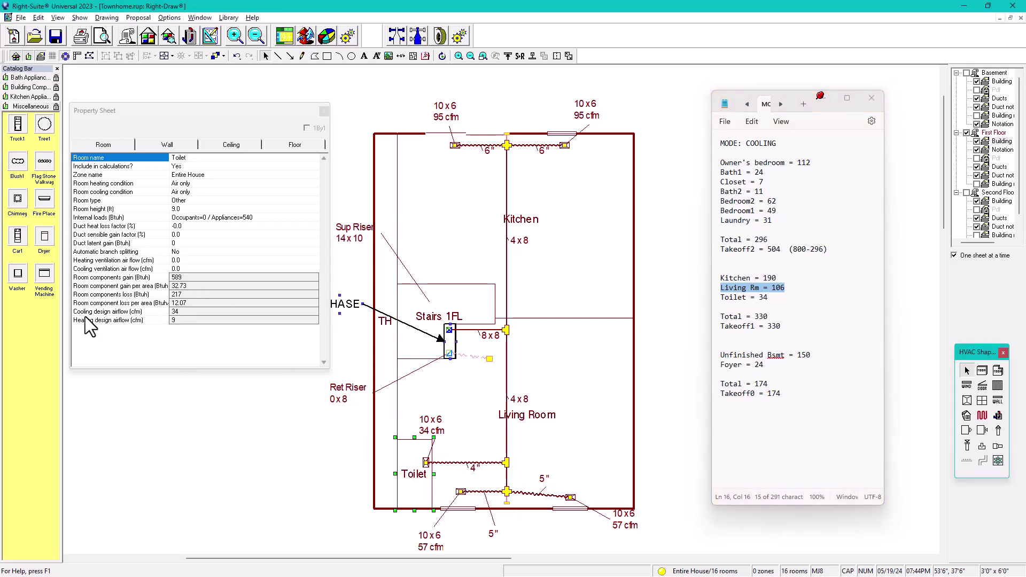
pyautogui.click(773, 299)
pyautogui.moveTo(773, 298); pyautogui.dragTo(725, 298)
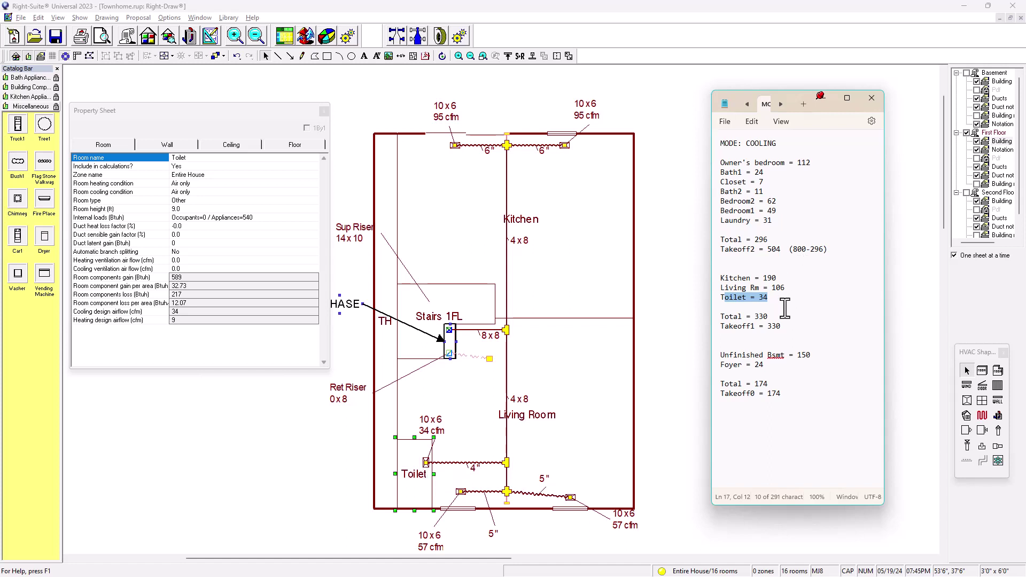
pyautogui.click(768, 316)
pyautogui.moveTo(767, 316); pyautogui.dragTo(756, 316)
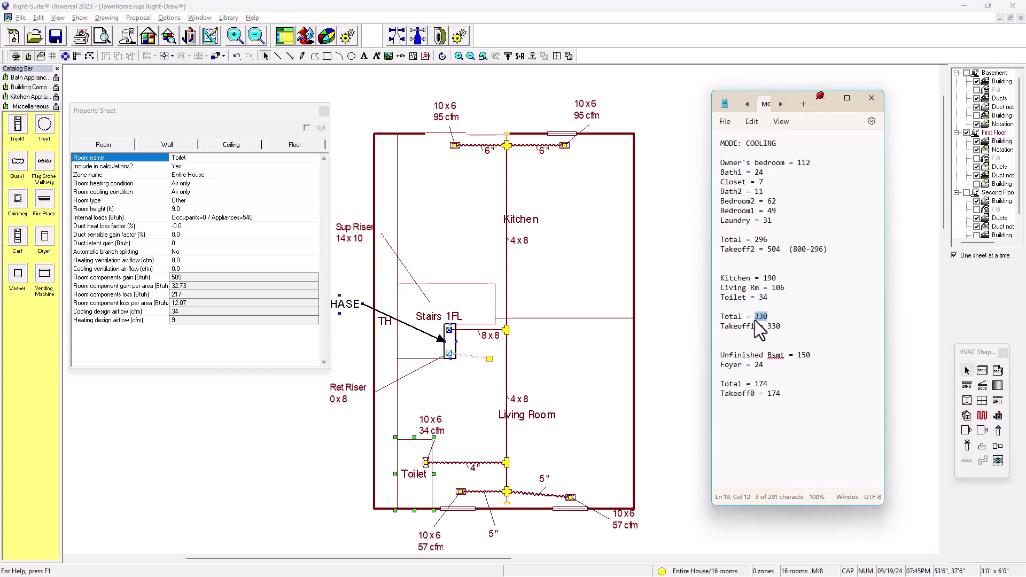
# Turn off automatic sizing for the 8 x 8 supply duct at the riser, and set its width to 10 in and height to 8 in.
pyautogui.click(465, 332)
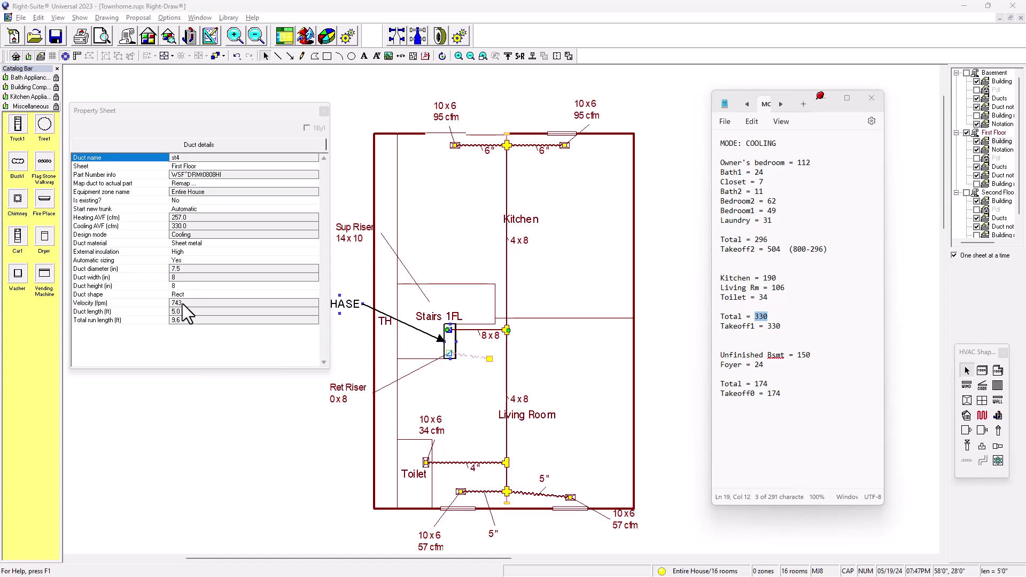
pyautogui.click(181, 261)
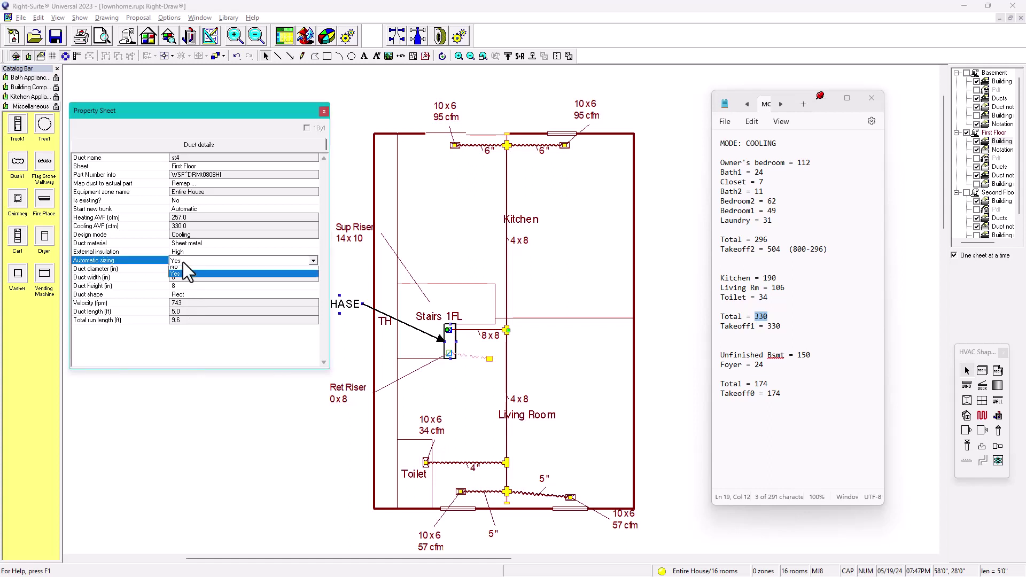
pyautogui.click(178, 270)
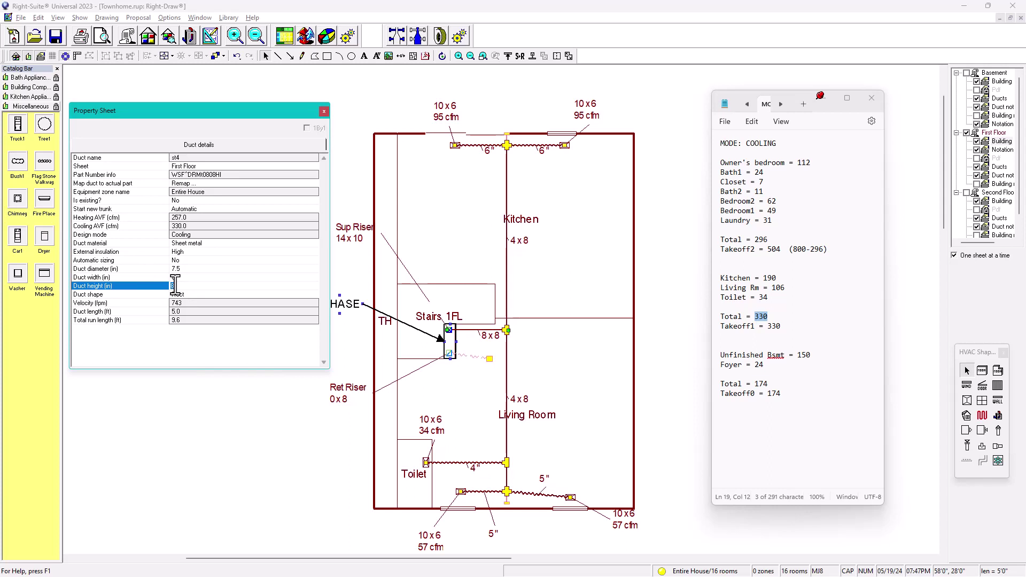
pyautogui.click(176, 286)
pyautogui.write('10')
pyautogui.press('Return')
pyautogui.click(178, 279)
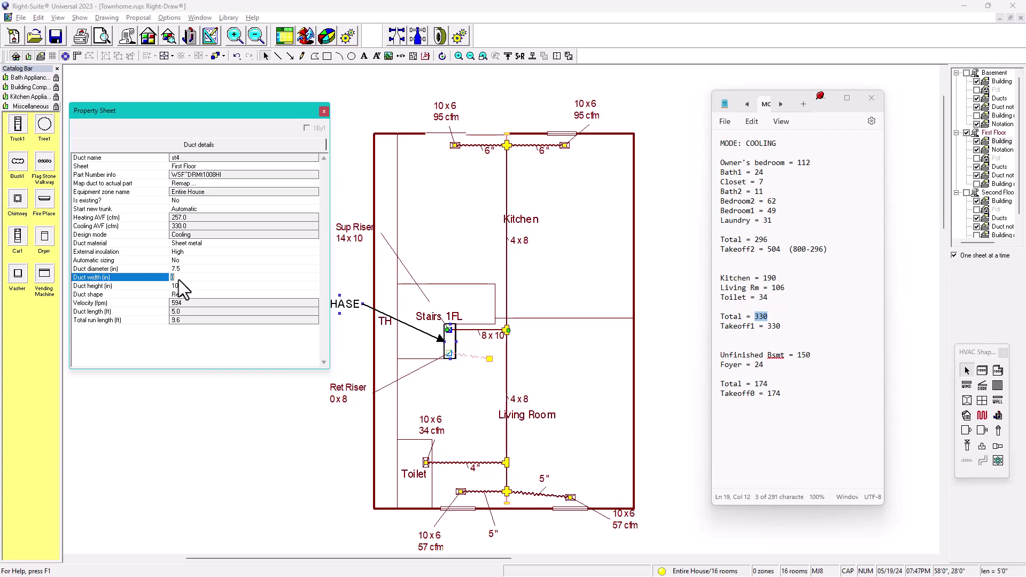
pyautogui.write('10')
pyautogui.click(181, 285)
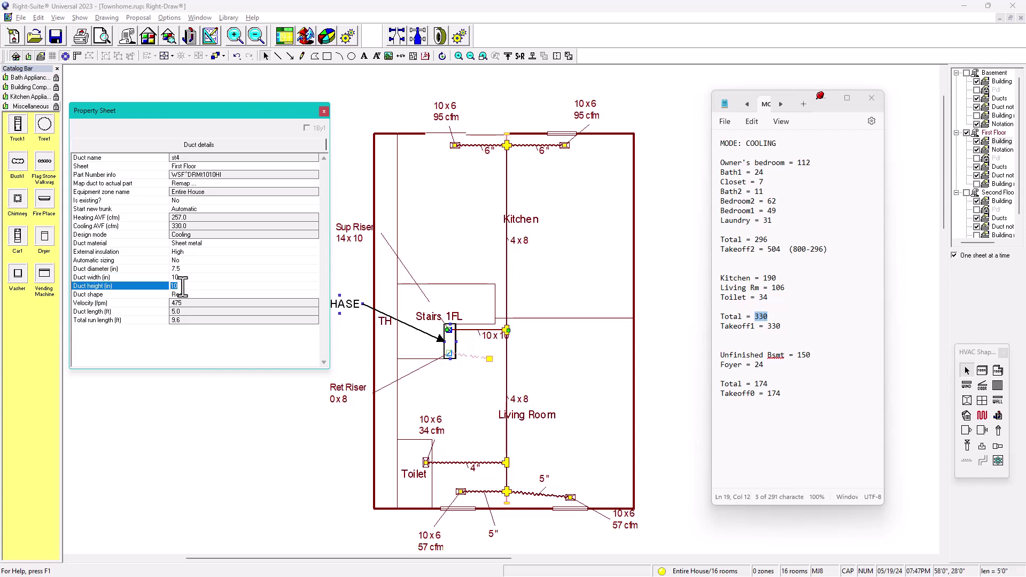
pyautogui.write('8')
pyautogui.press('Return')
# Switch to DesignTools DuctSizer, clear the old entries and calculate for a 330 cfm flow rate and 0.08 in.WC/100 ft head loss.
pyautogui.hotkey('alt', 'Tab')
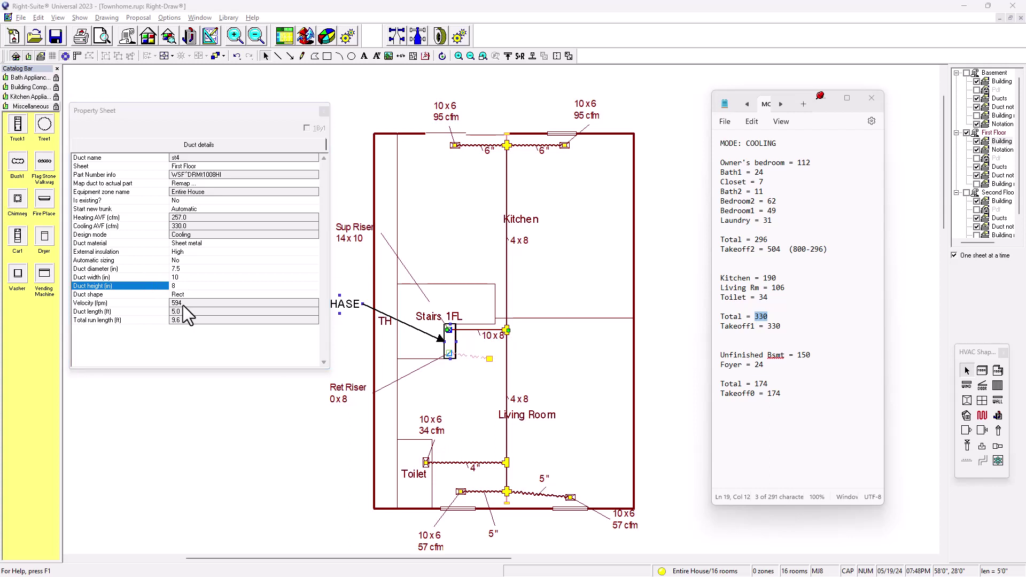
pyautogui.hotkey('alt', 'Tab')
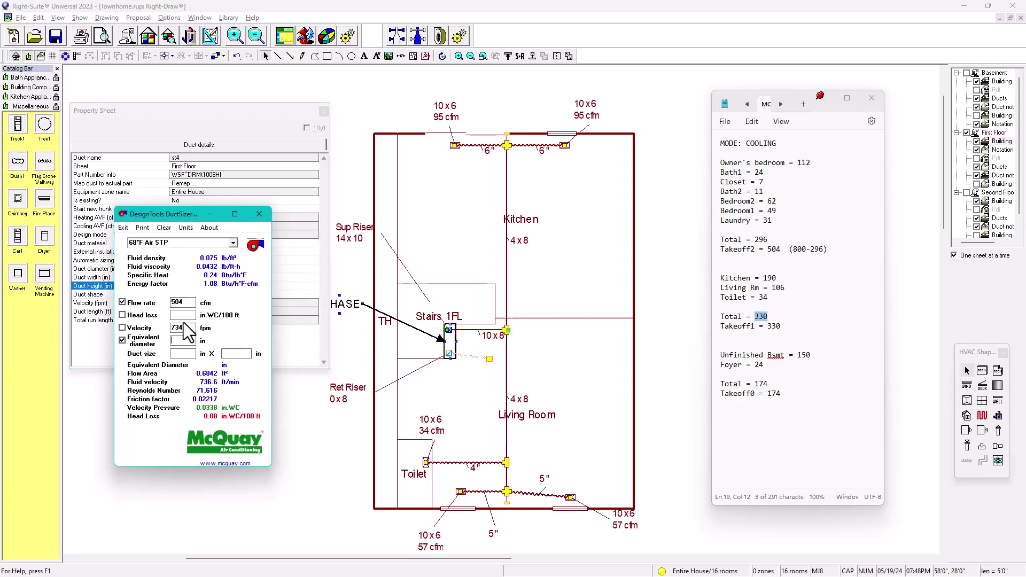
pyautogui.moveTo(165, 215); pyautogui.dragTo(156, 168)
pyautogui.doubleClick(181, 255)
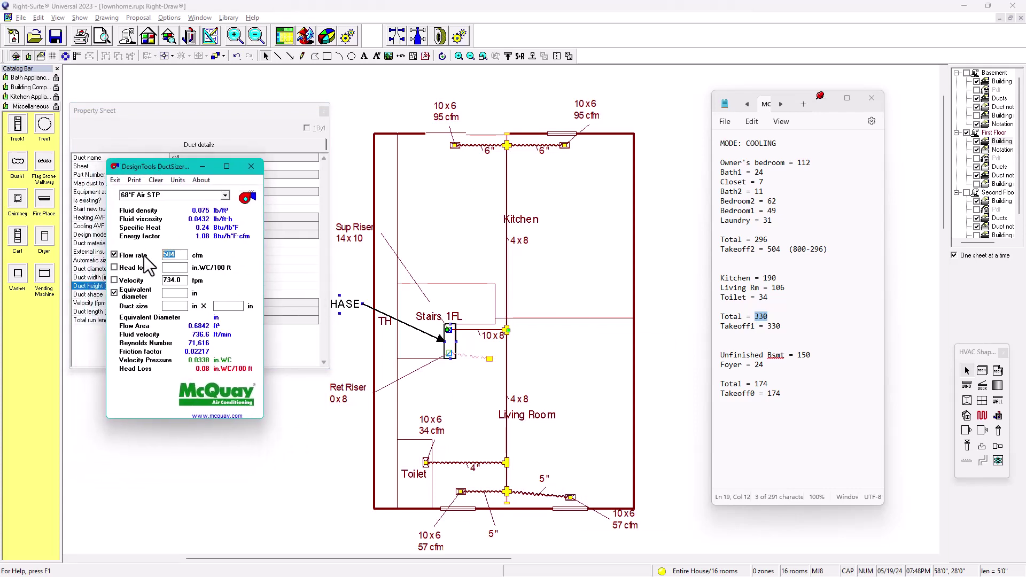
pyautogui.click(166, 267)
pyautogui.write('0')
pyautogui.click(154, 180)
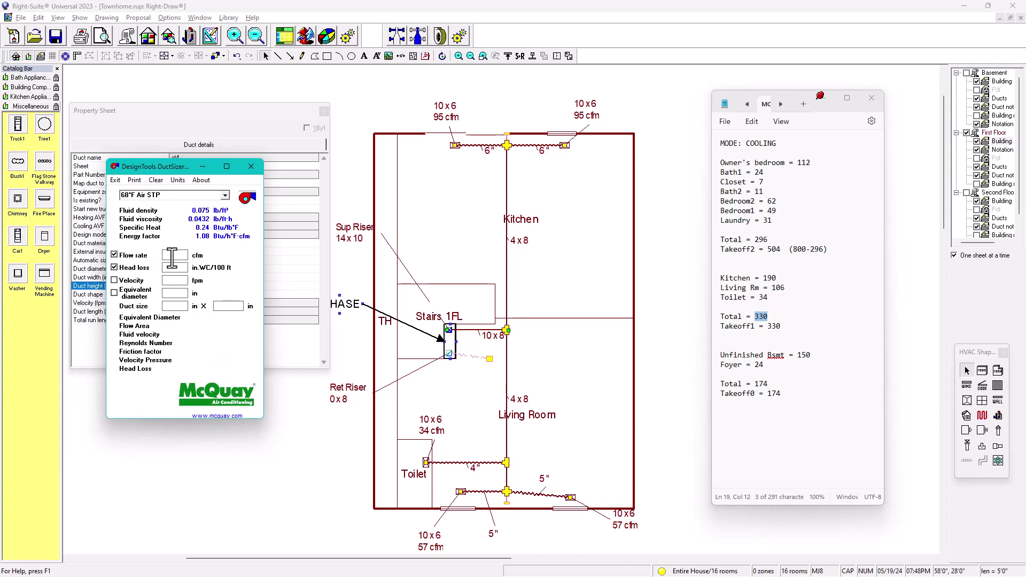
pyautogui.write('330')
pyautogui.click(177, 270)
pyautogui.write('0.08')
pyautogui.press('Return')
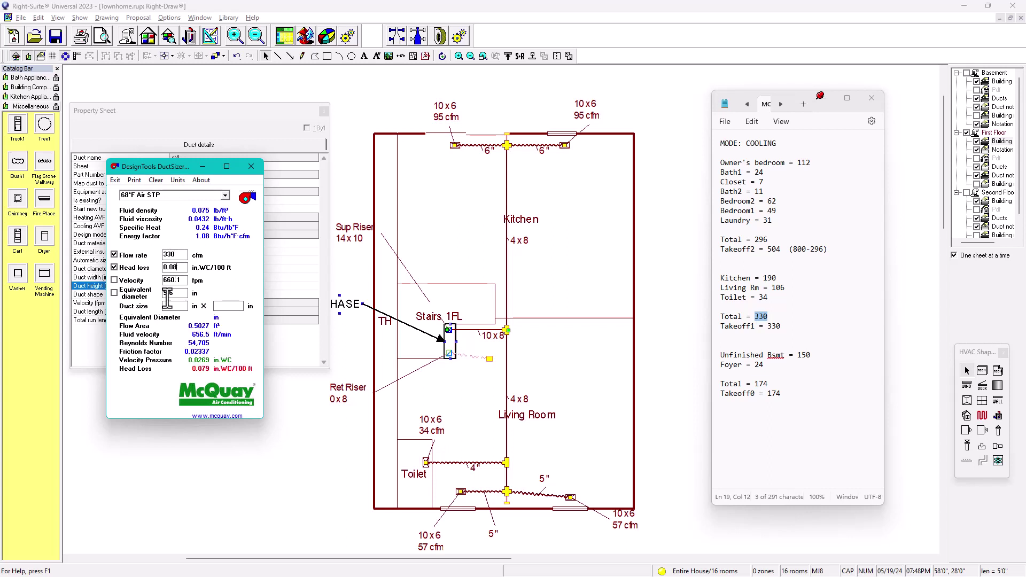
# Enter a 10 x 8 in duct size in DuctSizer, and move the calculator away from the floor plan.
pyautogui.click(170, 305)
pyautogui.write('10')
pyautogui.press('Tab')
pyautogui.write('8')
pyautogui.press('Return')
pyautogui.click(162, 306)
pyautogui.moveTo(174, 165); pyautogui.dragTo(0, 238)
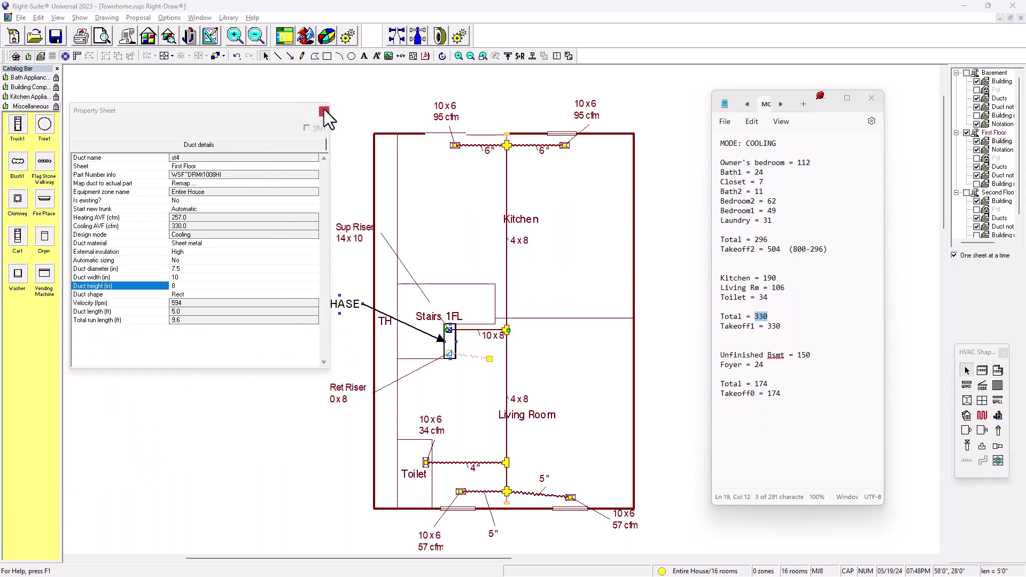
# Switch the plan to the Basement sheet and bring the whole floor into view.
pyautogui.click(997, 80)
pyautogui.scroll(-2, 483, 355)
pyautogui.moveTo(483, 354)
pyautogui.mouseDown(button='middle')
pyautogui.moveTo(495, 349)
pyautogui.moveTo(474, 360)
pyautogui.mouseUp(button='middle')
pyautogui.scroll(1, 481, 350)
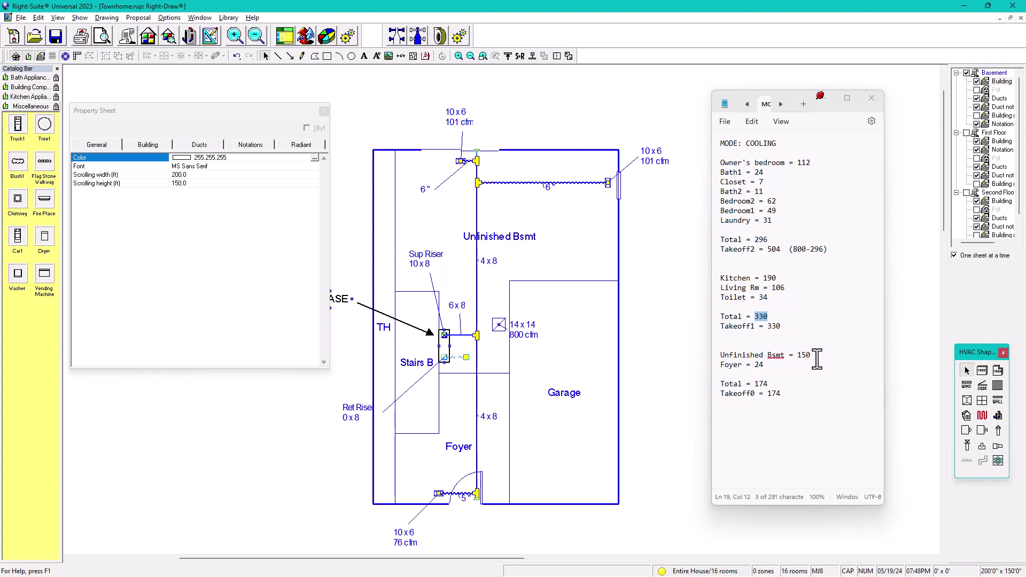
# Compare the cooling design airflows of the Unfinished Bsmt and Foyer rooms with their entries in the Notepad list.
pyautogui.click(536, 215)
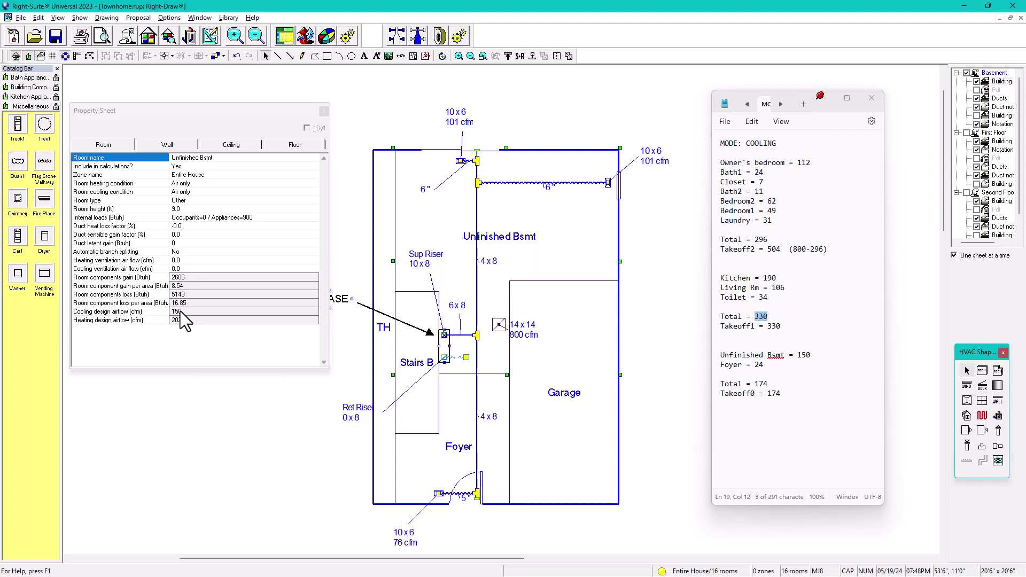
pyautogui.doubleClick(758, 366)
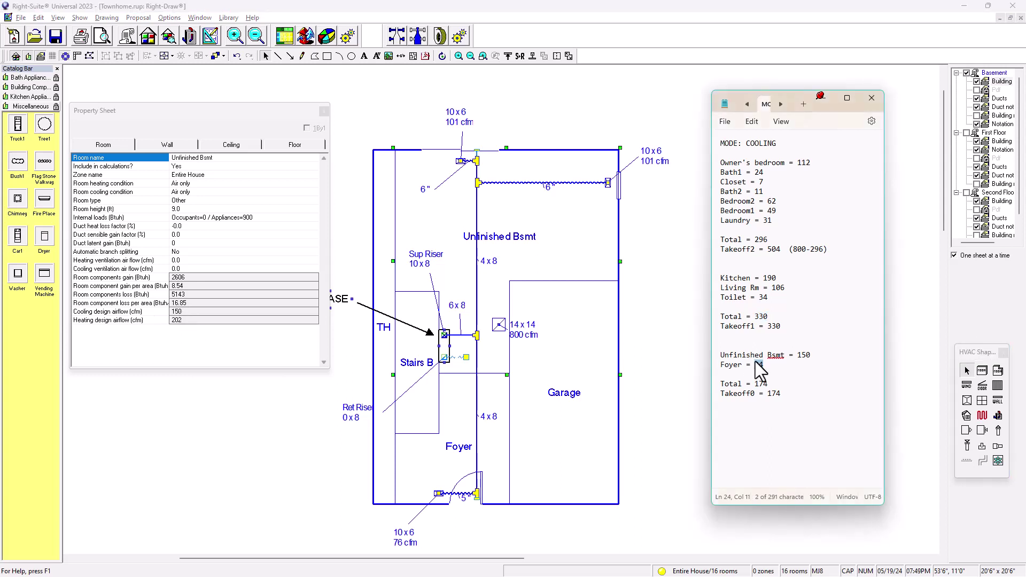
pyautogui.click(457, 432)
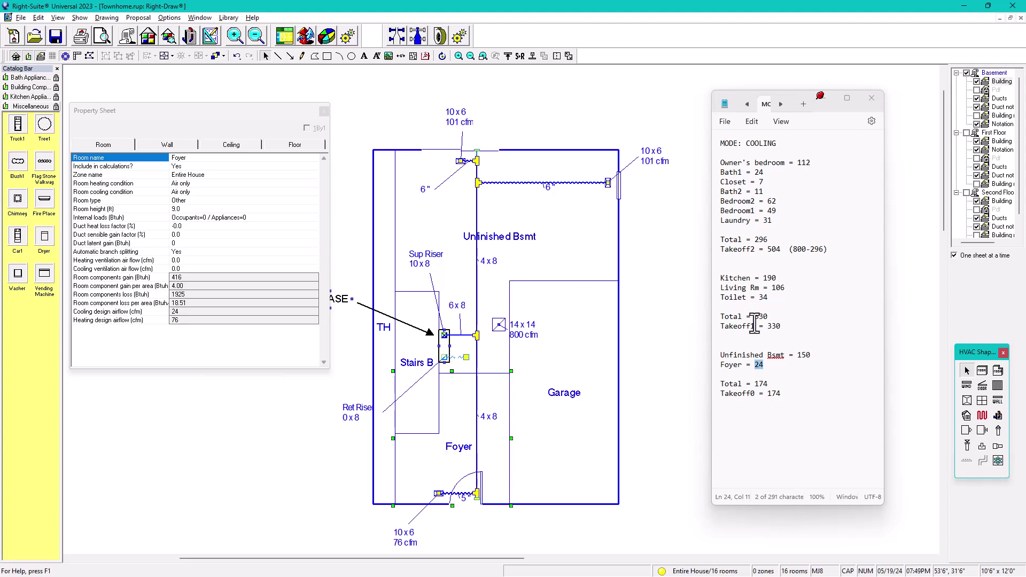
pyautogui.click(800, 355)
pyautogui.click(812, 357)
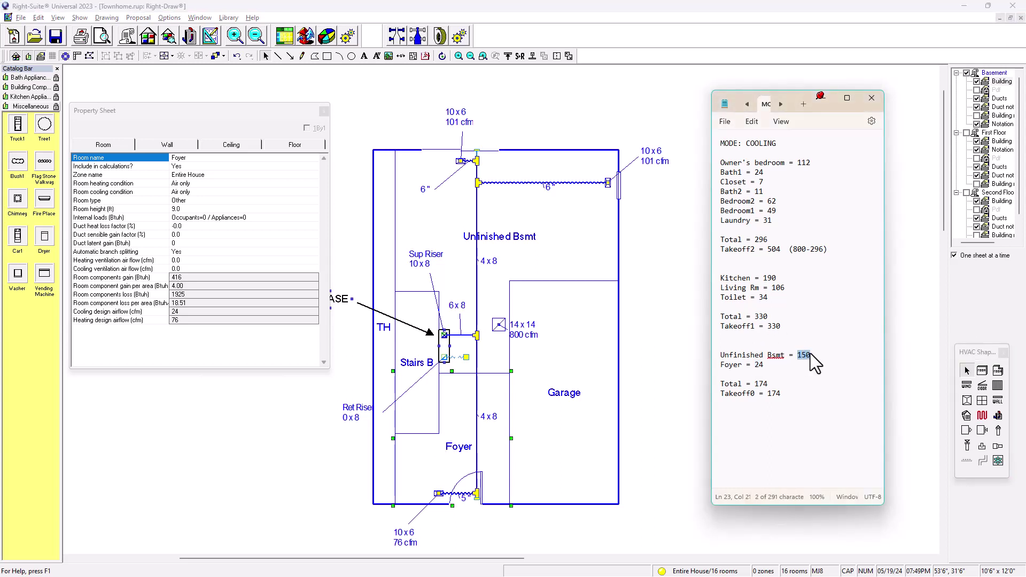
pyautogui.click(761, 364)
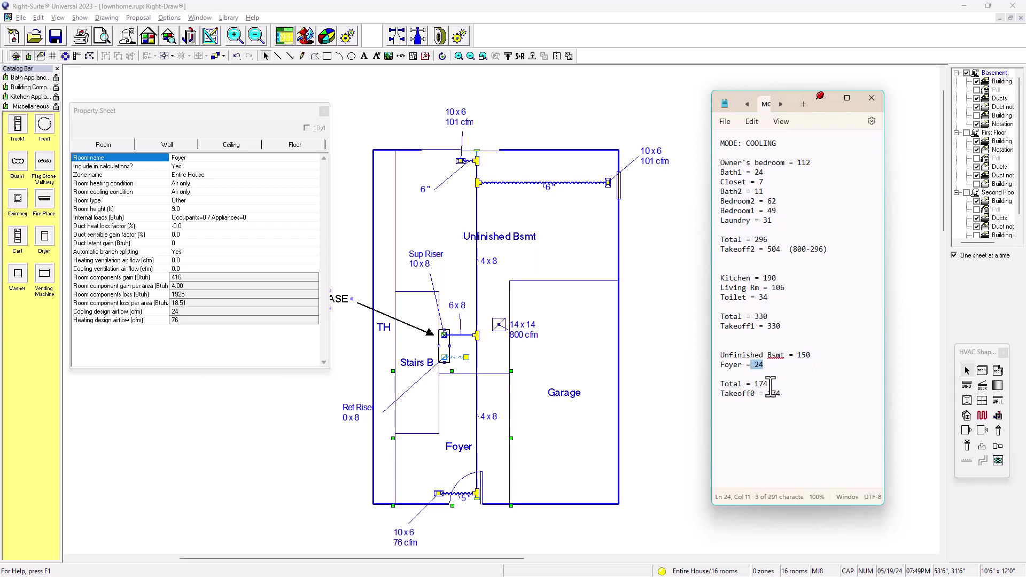
# Turn off automatic sizing for the basement duct between the supply riser and the trunk, and set its width to 8 in.
pyautogui.moveTo(768, 384); pyautogui.dragTo(754, 383)
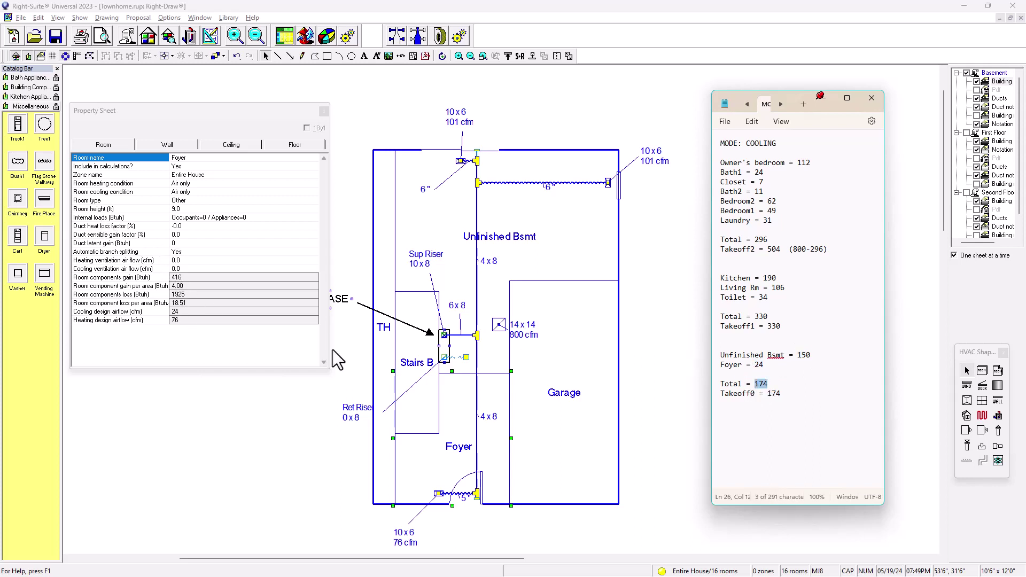
pyautogui.click(463, 336)
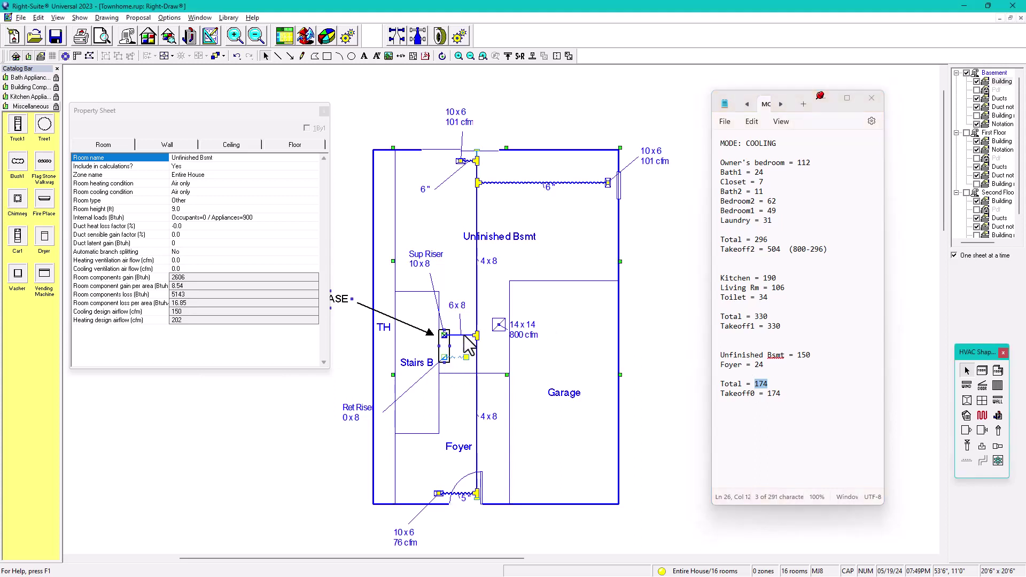
pyautogui.click(465, 336)
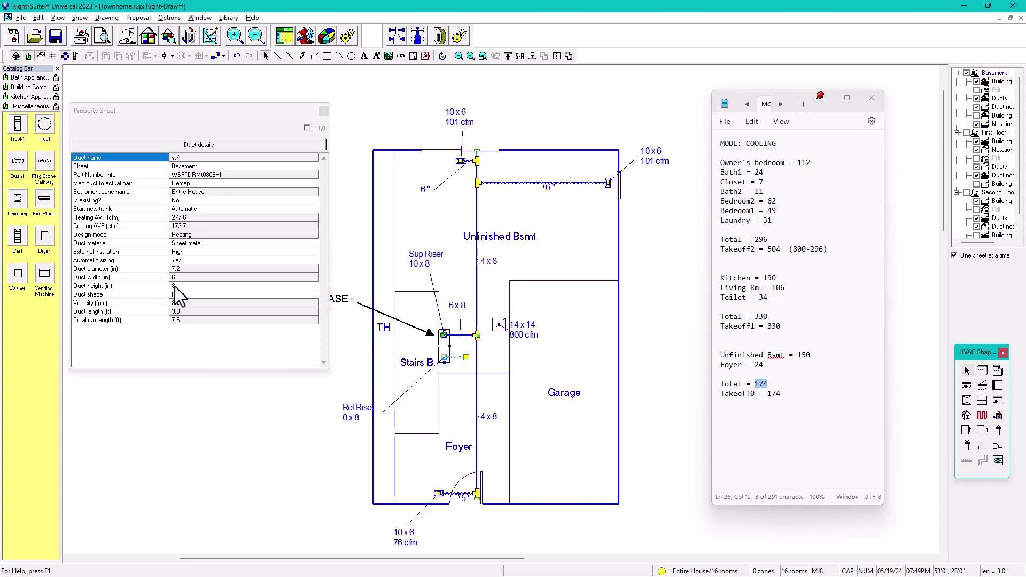
pyautogui.click(179, 261)
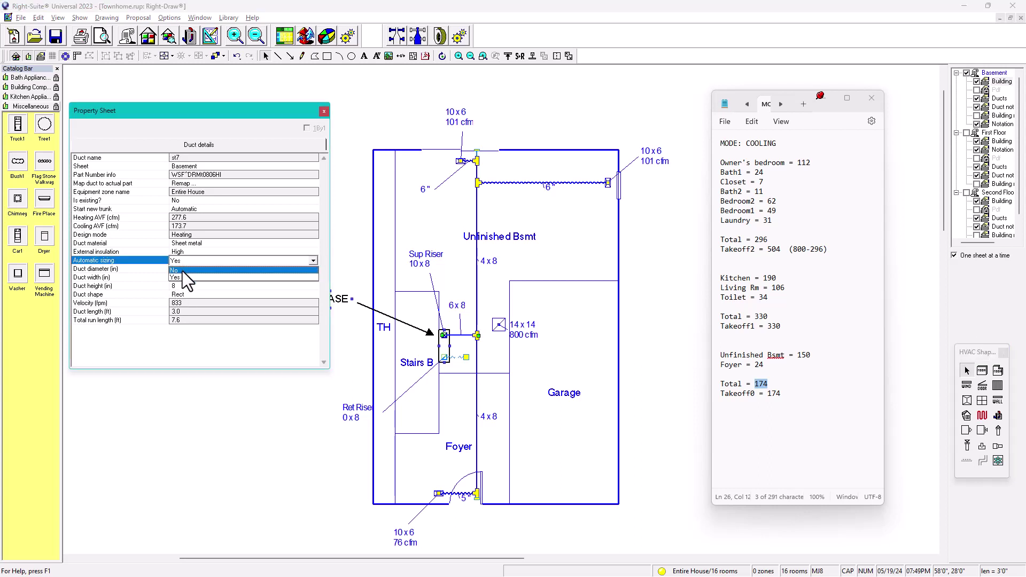
pyautogui.click(182, 278)
pyautogui.click(177, 286)
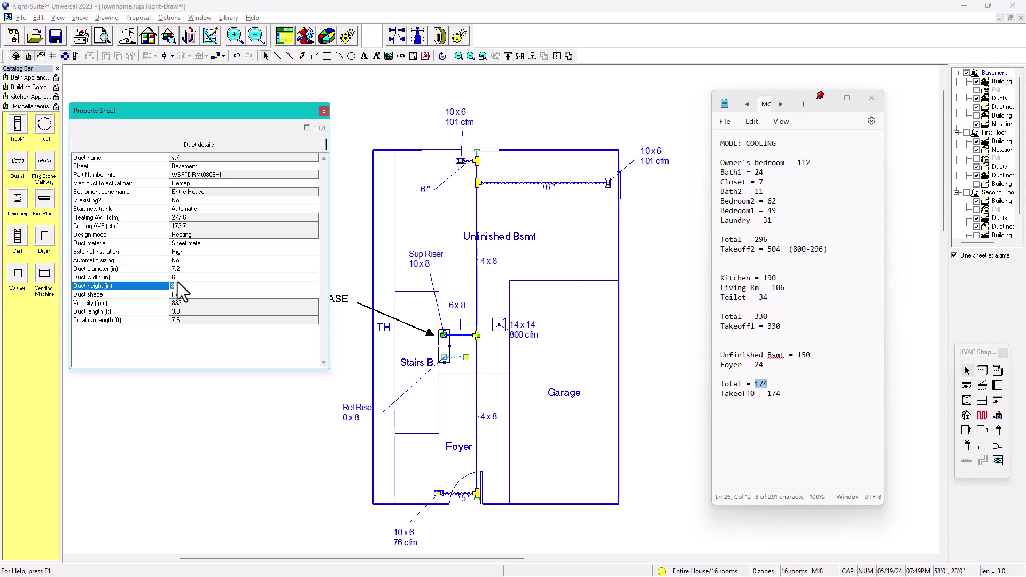
pyautogui.click(170, 277)
pyautogui.click(177, 278)
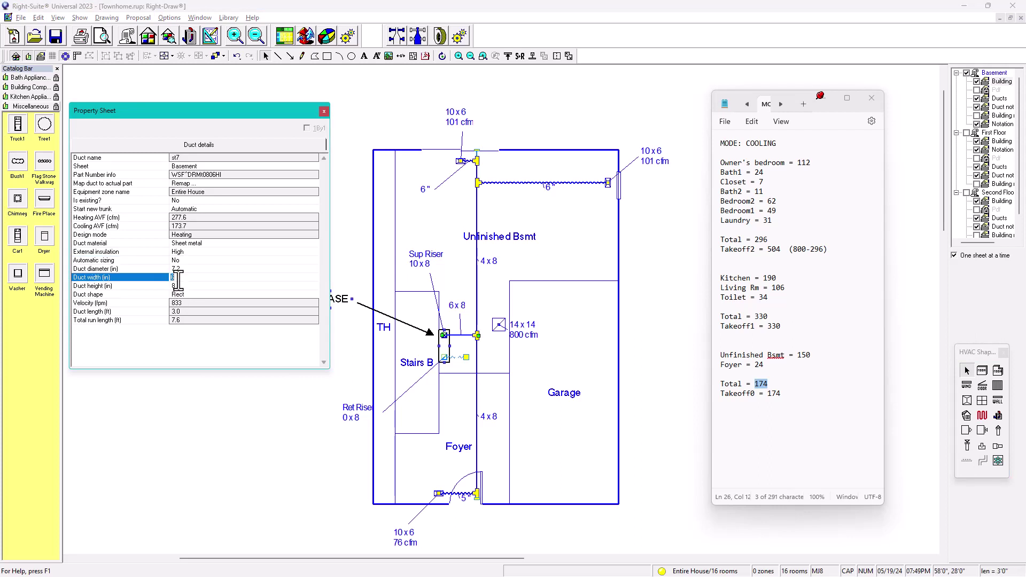
pyautogui.write('8')
pyautogui.press('Return')
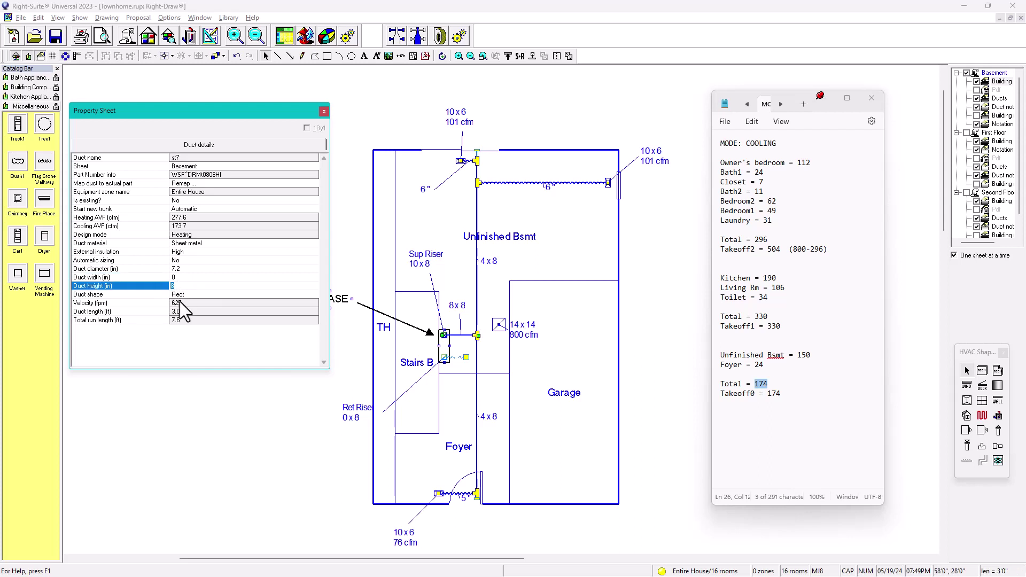
# Try a width of 10 in for the basement duct leaving the supply riser.
pyautogui.click(178, 279)
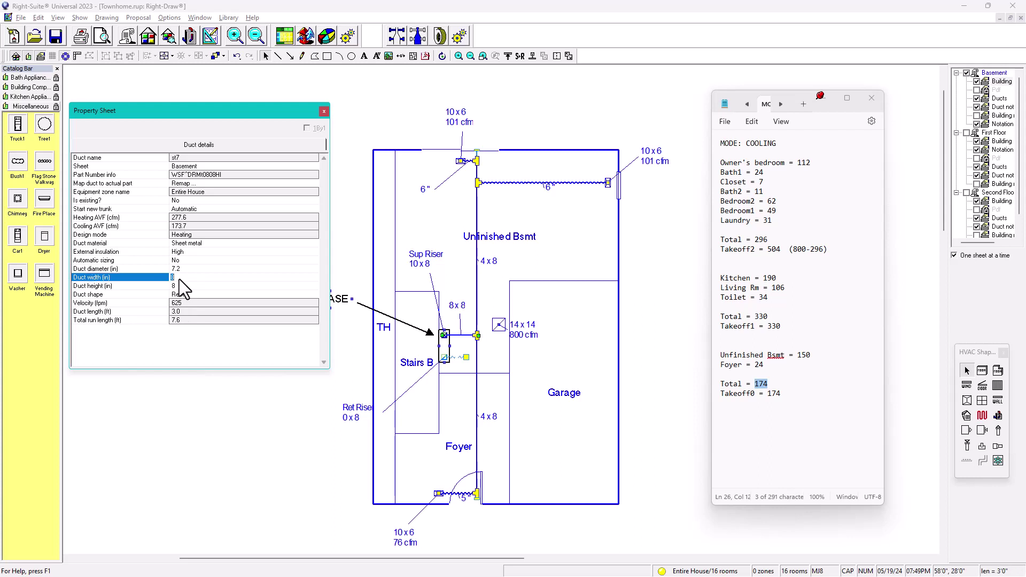
pyautogui.write('10')
pyautogui.press('Return')
pyautogui.click(179, 277)
pyautogui.write('10')
pyautogui.press('Return')
# Switch to DesignTools DuctSizer and calculate for the basement takeoff flow rate of 174 cfm, then check the suggested duct size.
pyautogui.moveTo(1, 254); pyautogui.dragTo(597, 169)
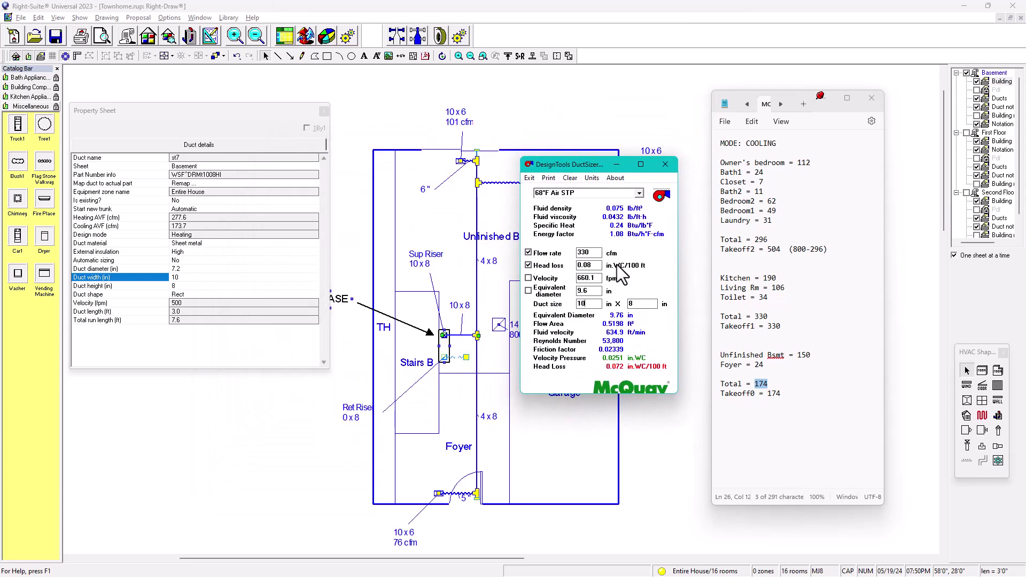
pyautogui.doubleClick(587, 253)
pyautogui.write('174')
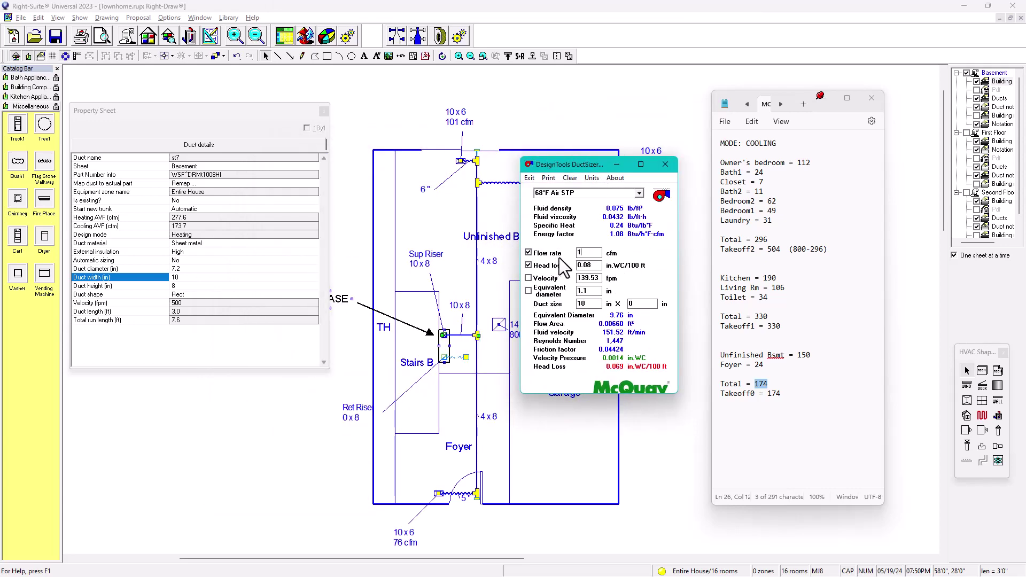
pyautogui.doubleClick(581, 303)
pyautogui.doubleClick(631, 303)
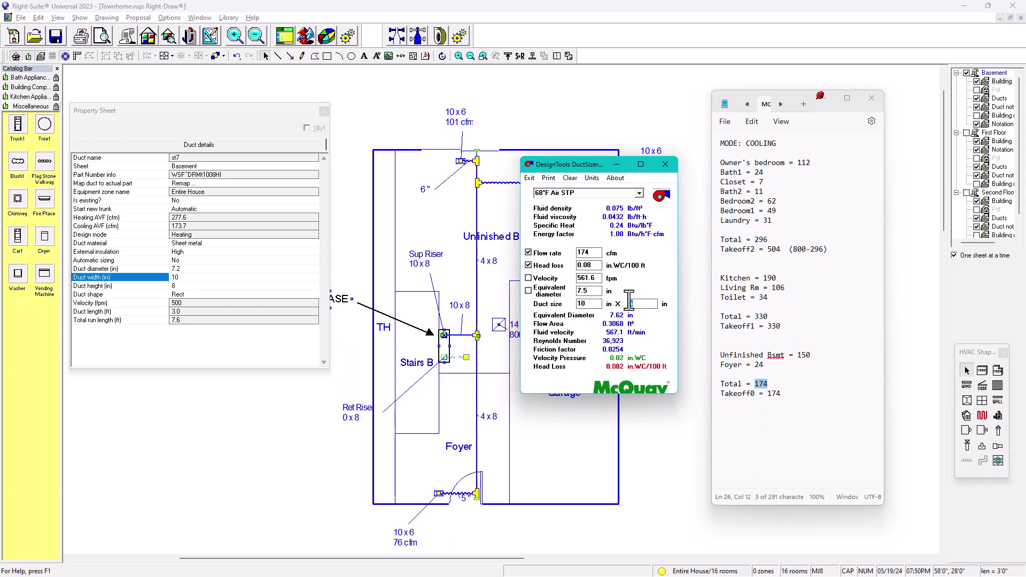
pyautogui.press('BackSpace')
pyautogui.hotkey('ctrl', 'z')
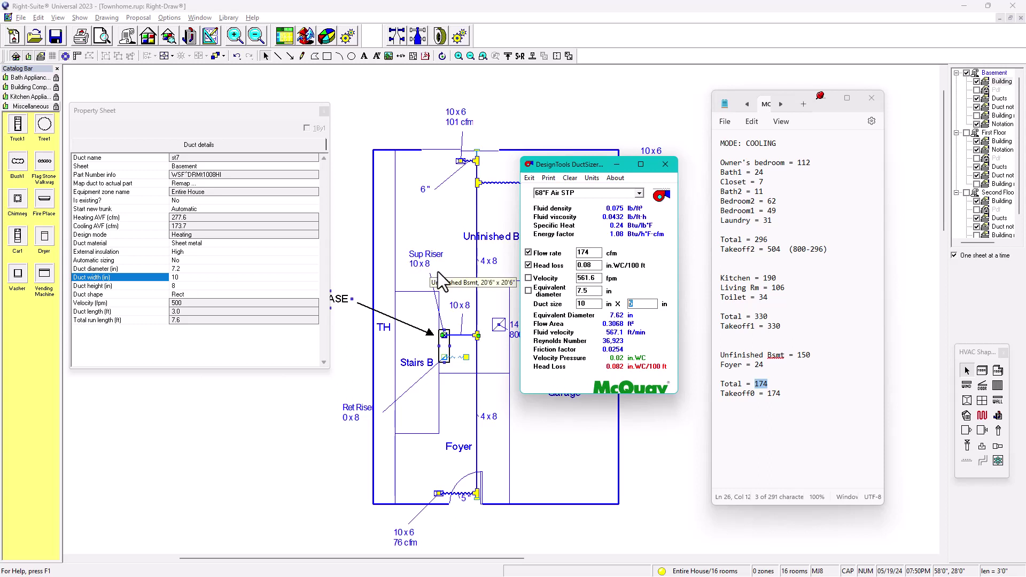
# Set the basement riser takeoff duct back to a width of 8 in and close its property sheet.
pyautogui.click(179, 278)
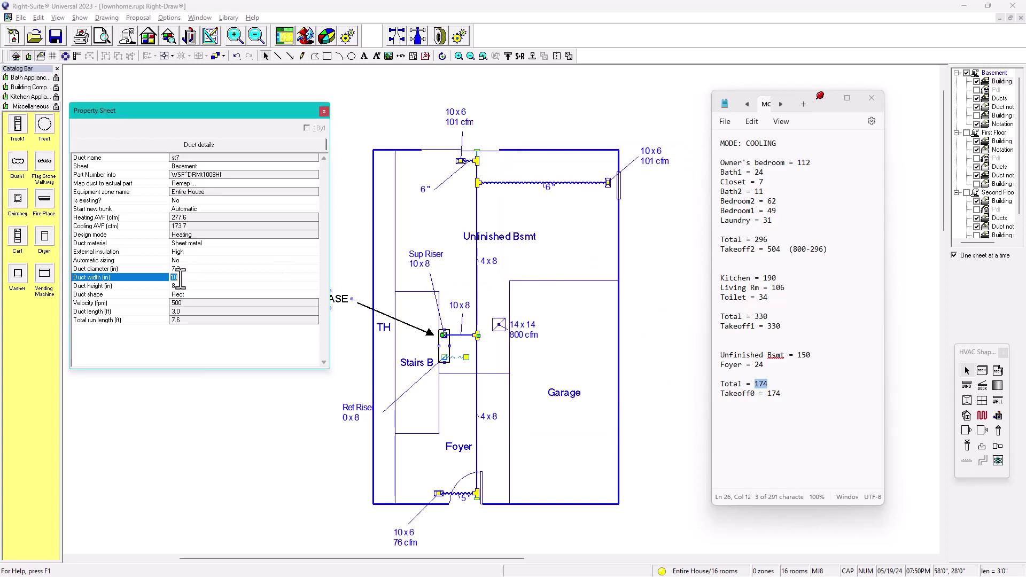
pyautogui.write('8')
pyautogui.press('Return')
pyautogui.click(324, 111)
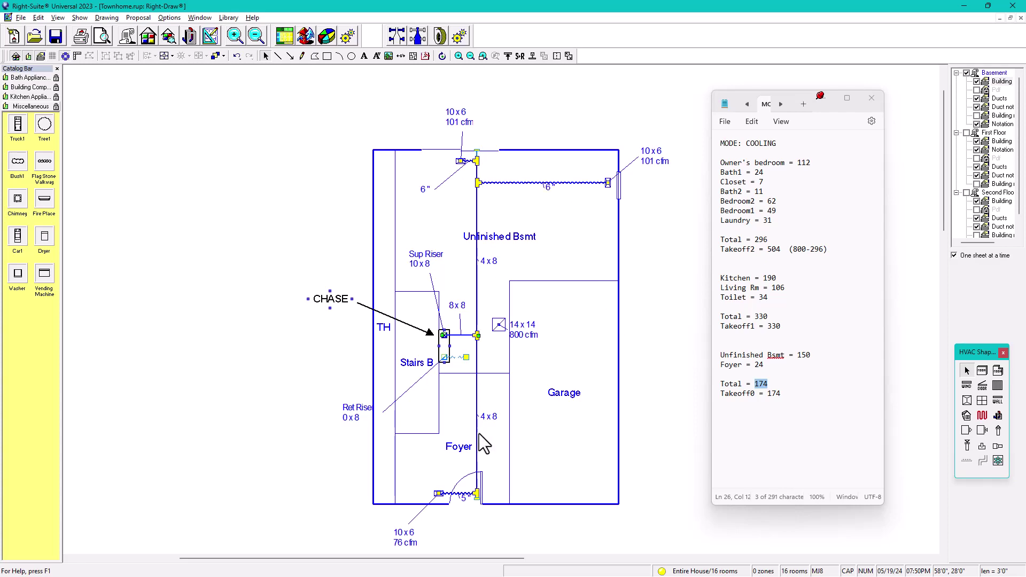
# Switch the plan to the First Floor and on to the Second Floor sheet, and select the Closet's supply register.
pyautogui.click(992, 134)
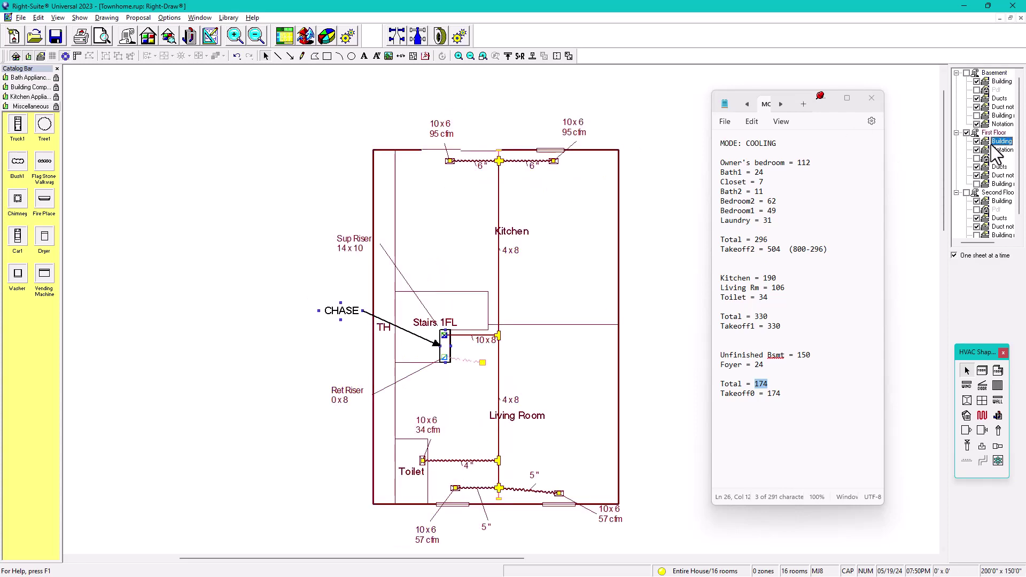
pyautogui.click(986, 194)
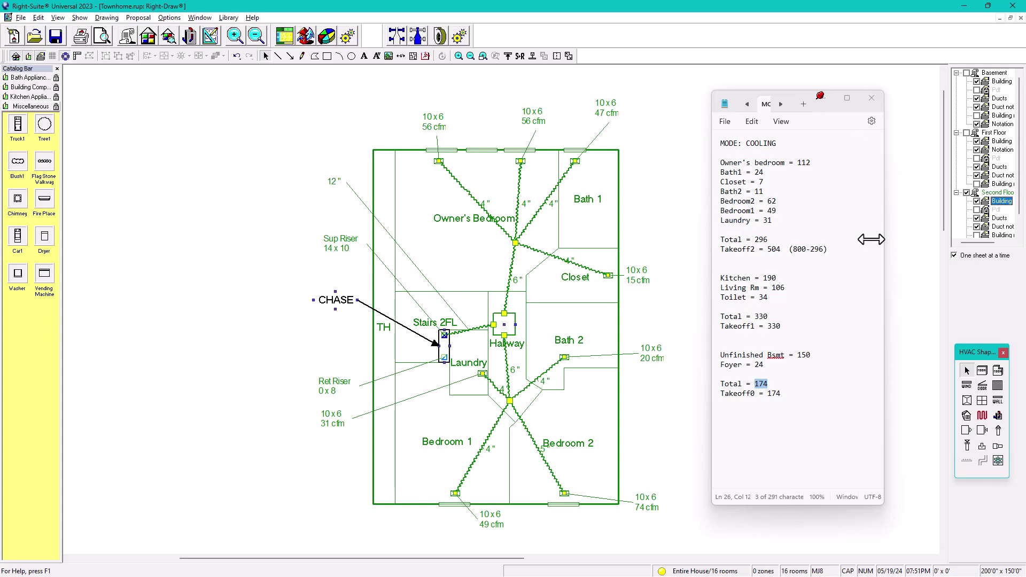
pyautogui.scroll(2, 614, 273)
pyautogui.click(611, 280)
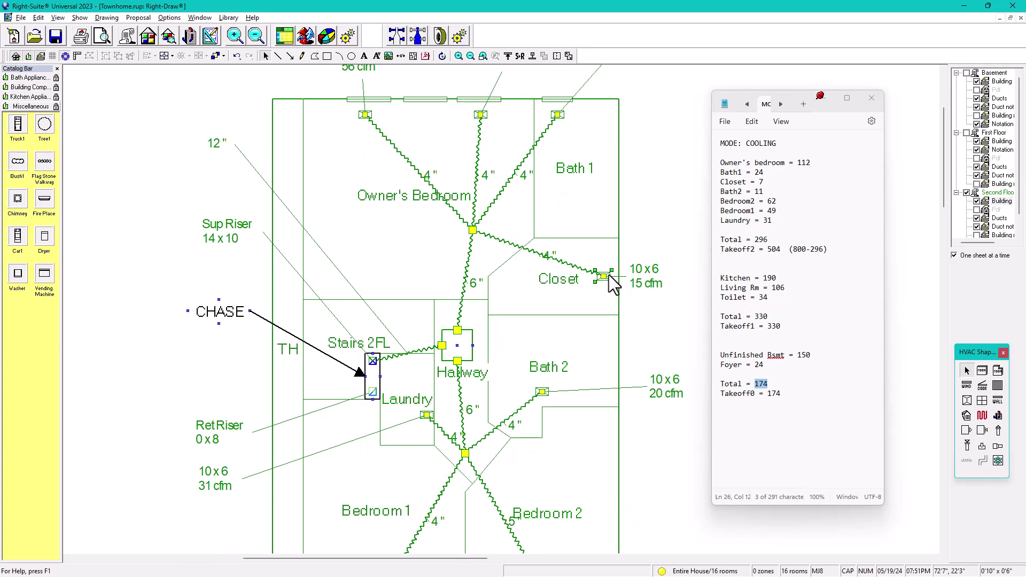
pyautogui.scroll(-1, 608, 275)
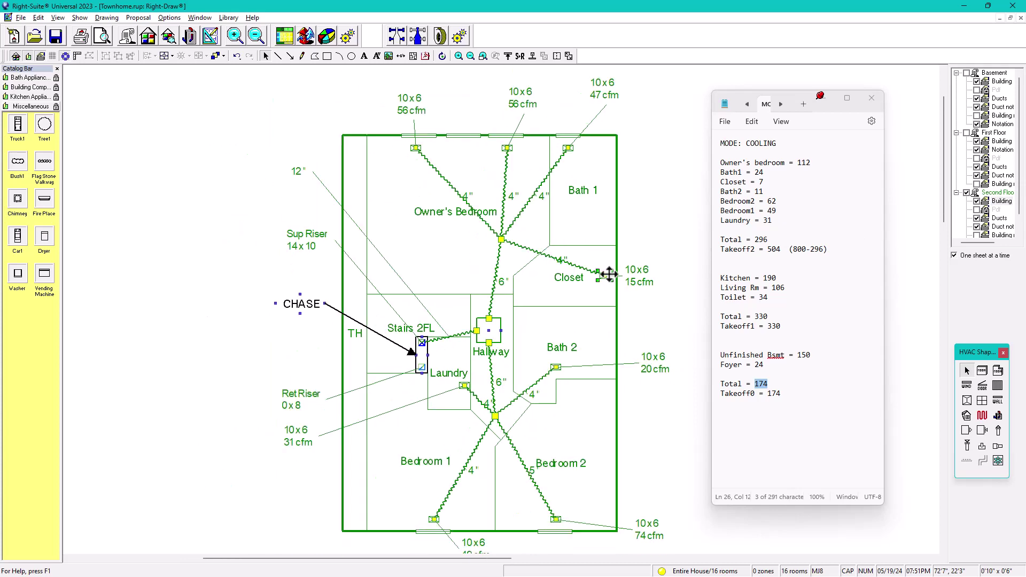